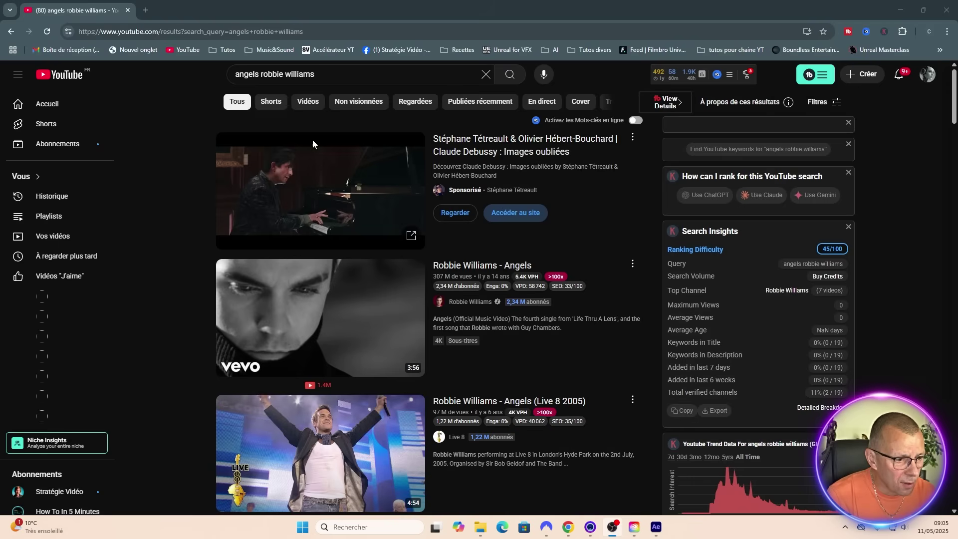
Step: Open the "Robbie Williams - Angels" video from the search results, pause it and select its web address
mouse_move(321, 314)
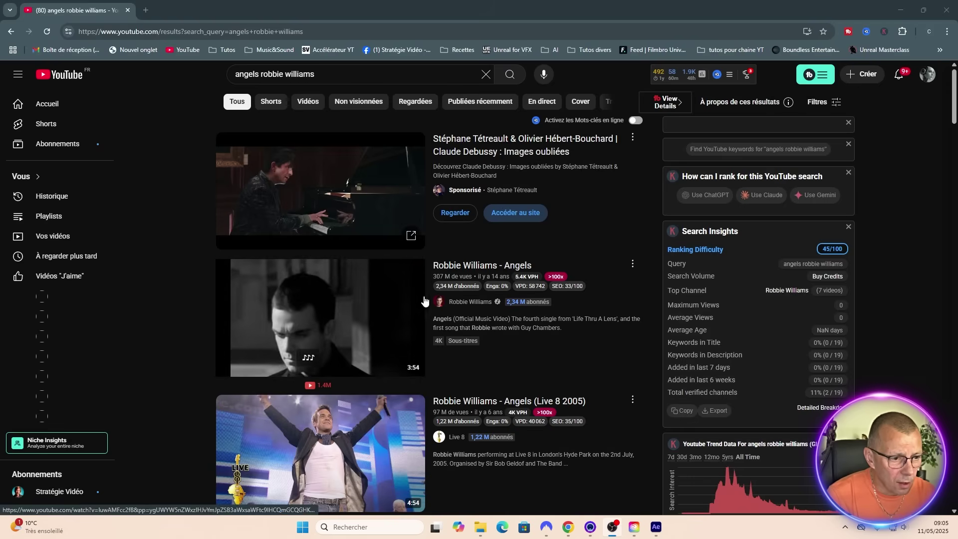
click(355, 302)
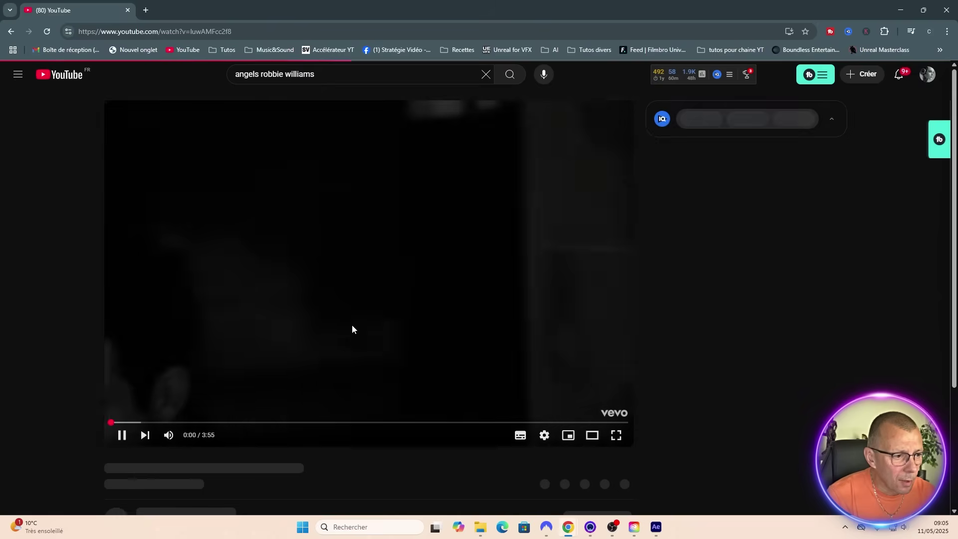
click(121, 435)
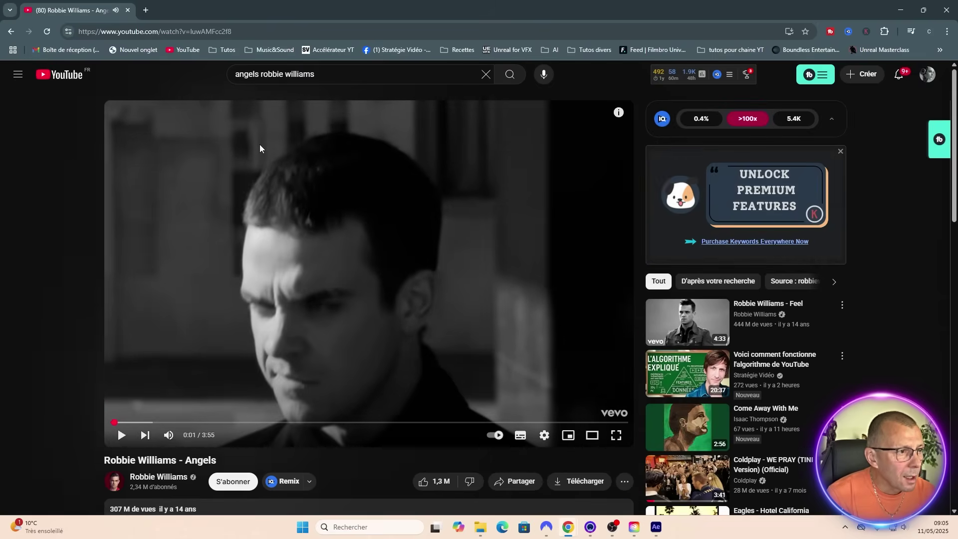
click(253, 30)
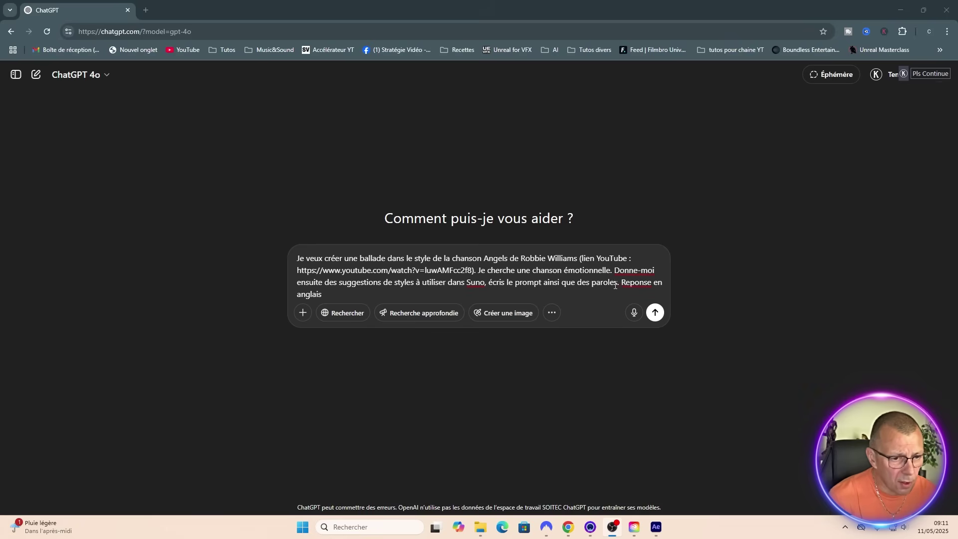
Step: Send the request for an Angels-style ballad to ChatGPT and review its Suno prompt, lyrics and alternative style prompts
click(655, 314)
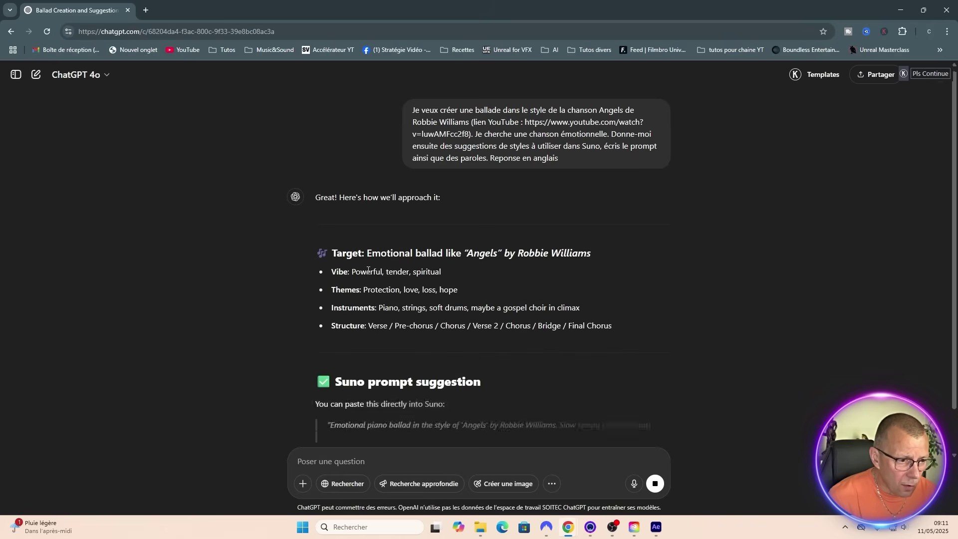
scroll(365, 230, down, 1)
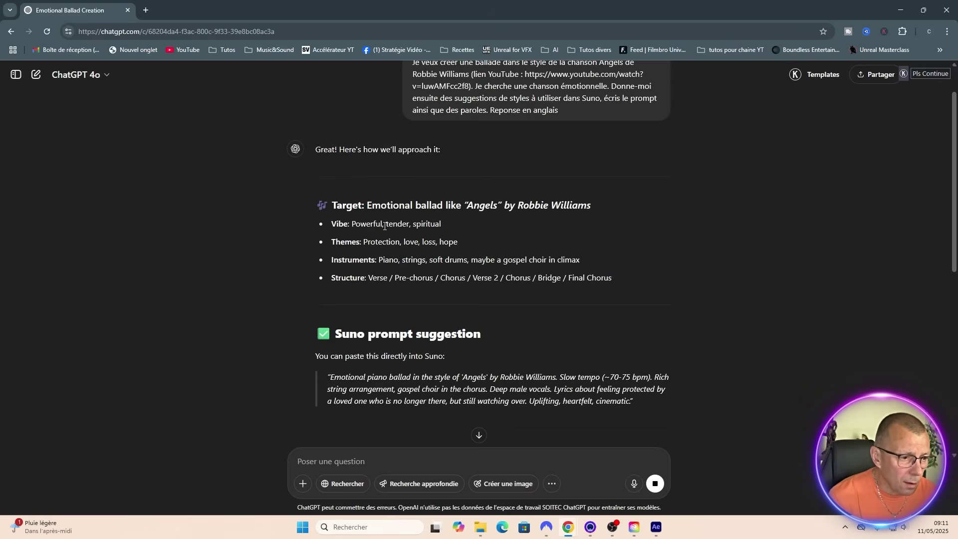
scroll(385, 226, down, 3)
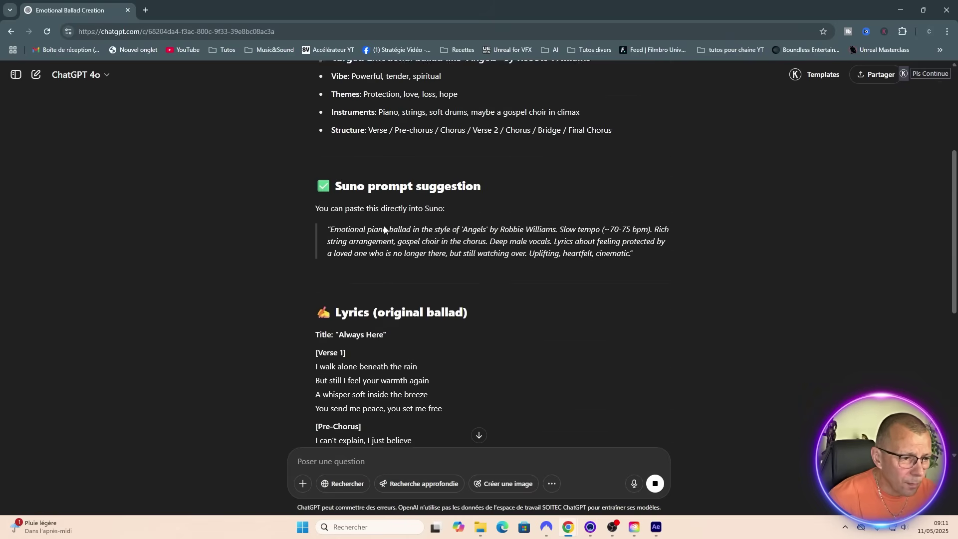
scroll(383, 199, up, 1)
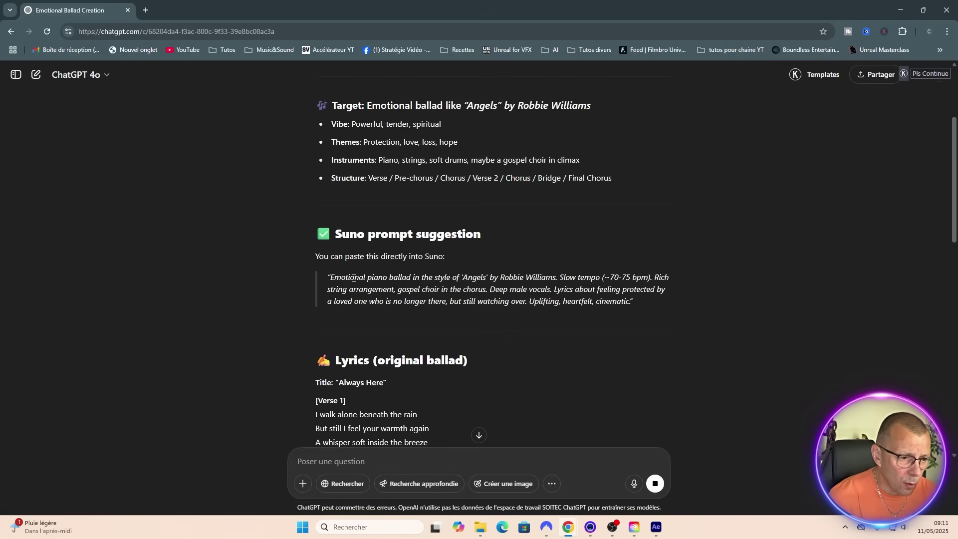
scroll(398, 305, down, 3)
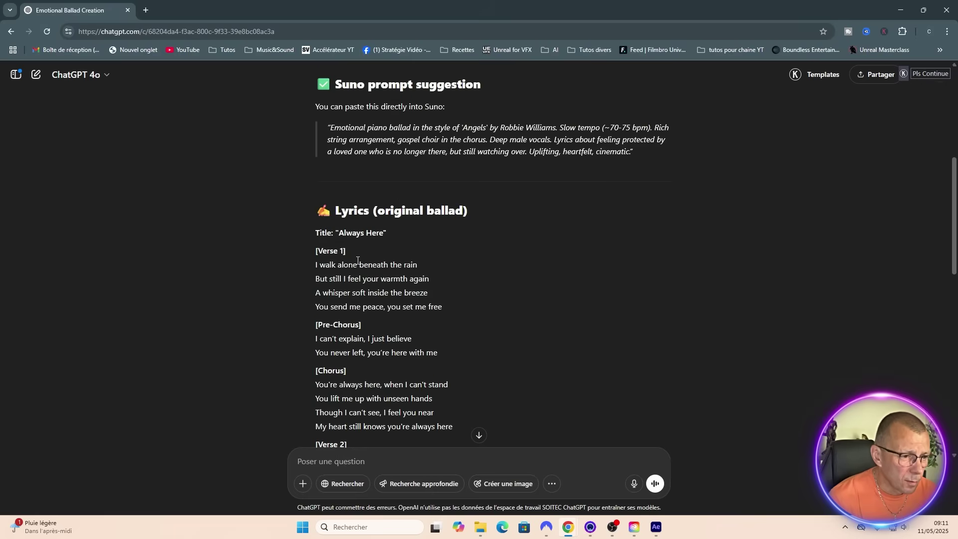
scroll(358, 269, down, 3)
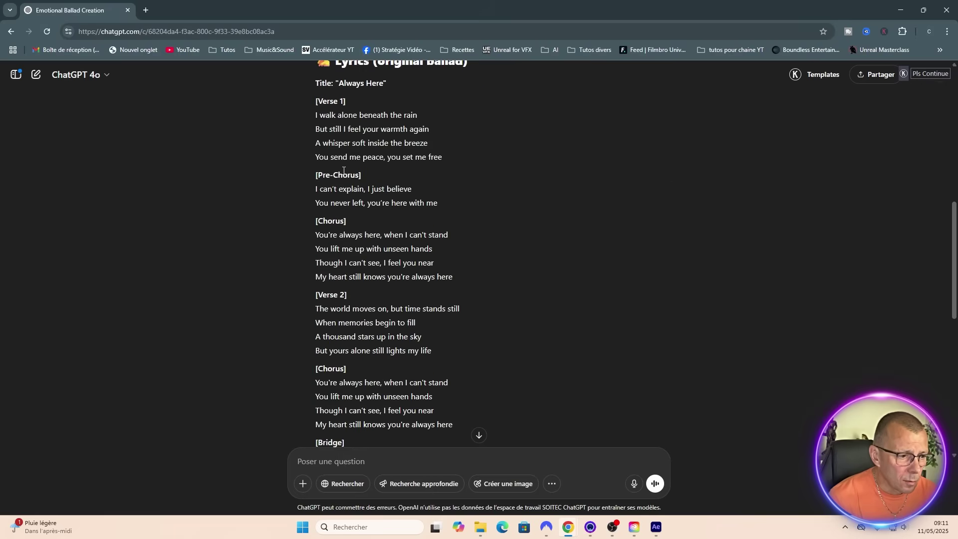
scroll(354, 295, down, 3)
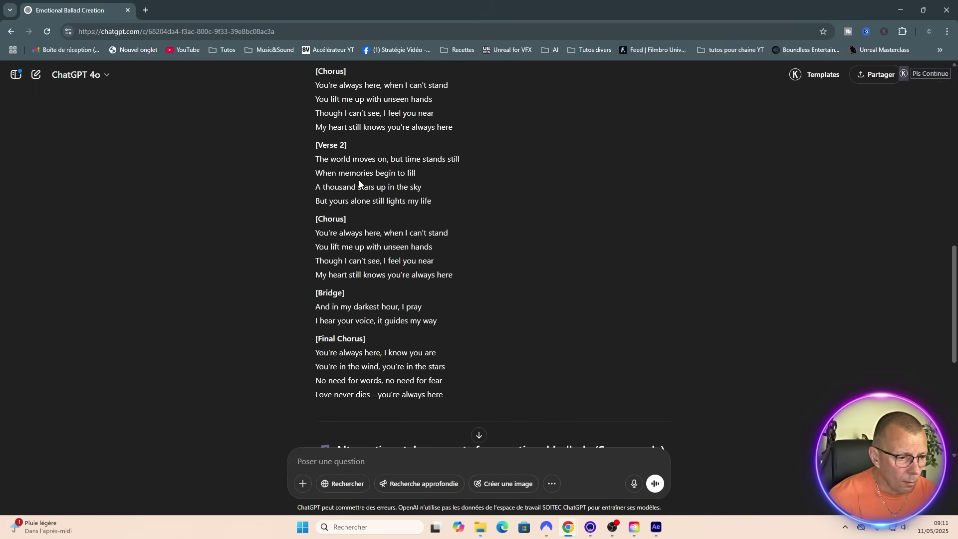
scroll(357, 299, down, 2)
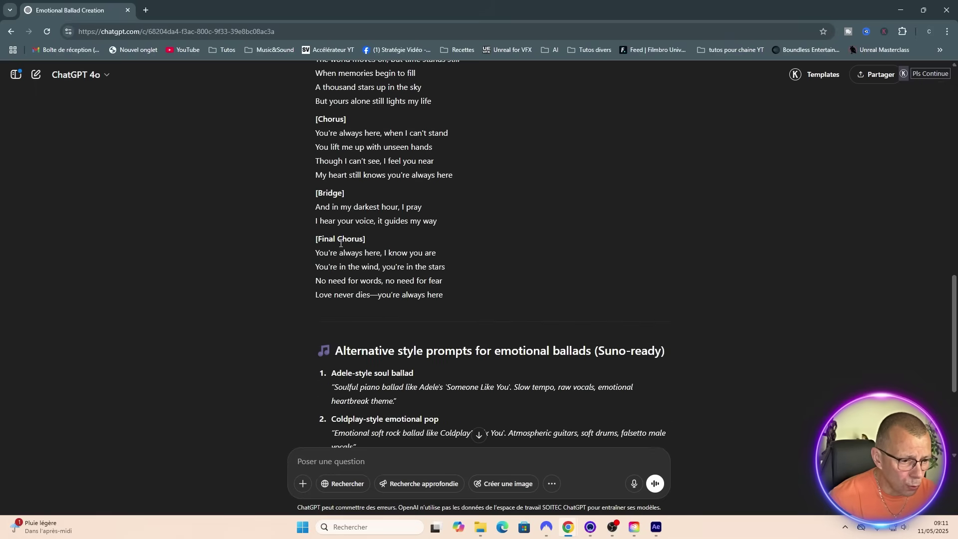
scroll(348, 237, down, 2)
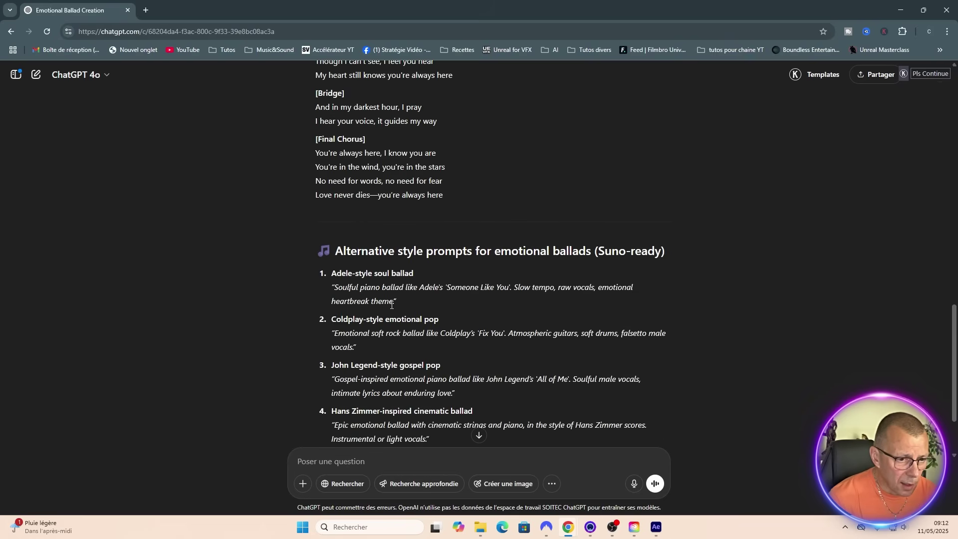
scroll(391, 305, down, 2)
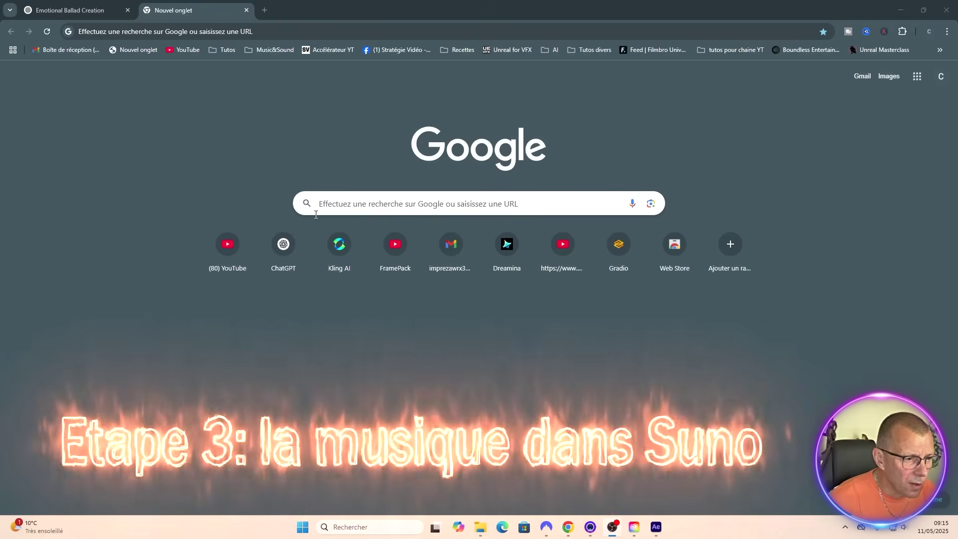
Step: Search Google for "suno", open the Suno AI Music site and dismiss the translation offer
click(344, 204)
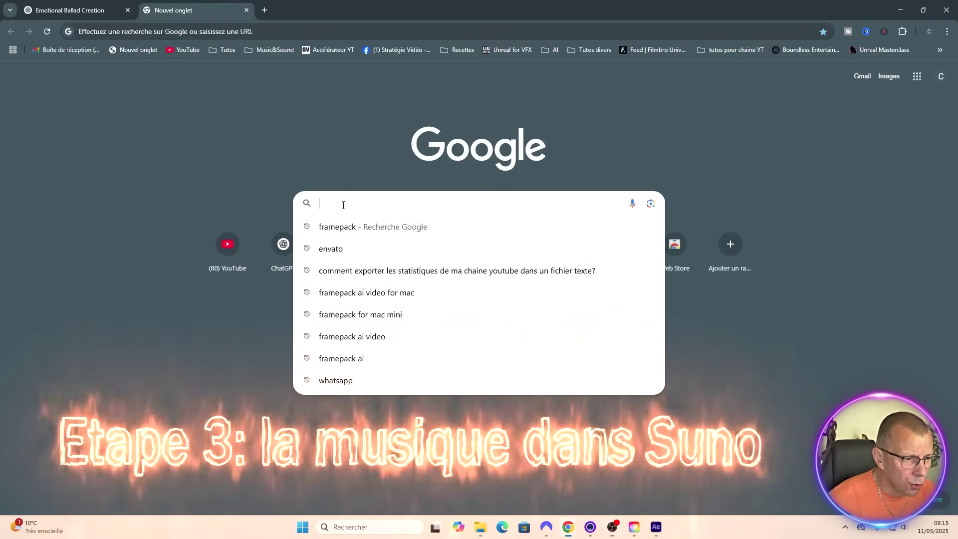
text(sun)
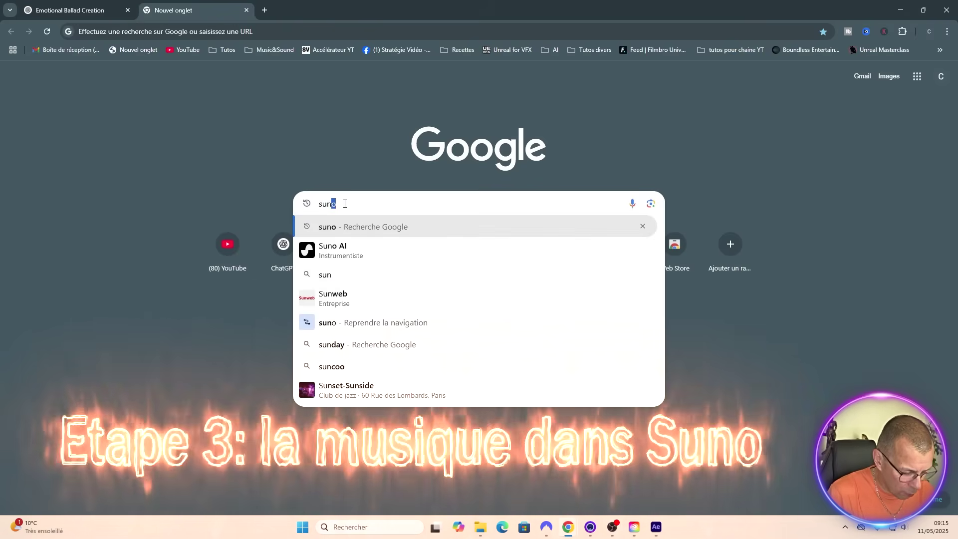
text(o)
key(Return)
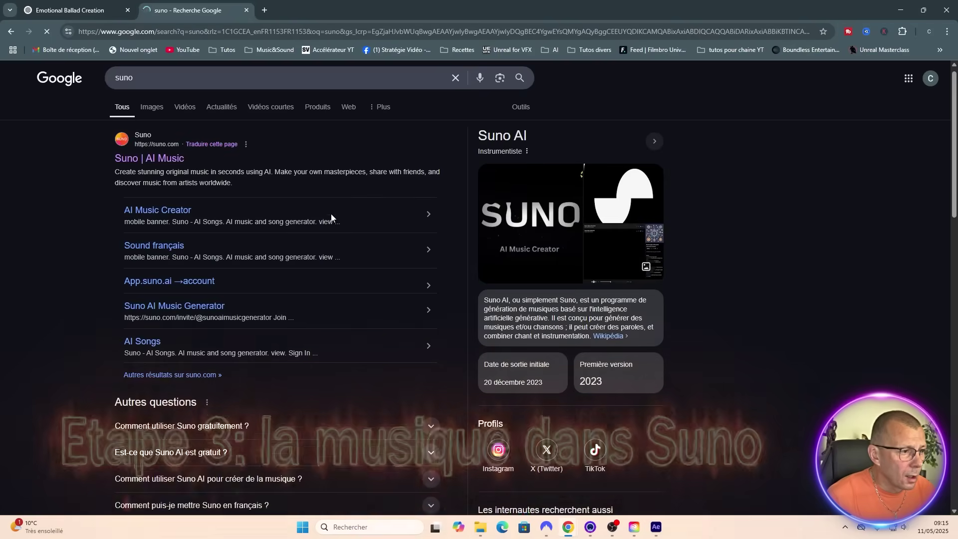
scroll(309, 200, down, 1)
click(168, 124)
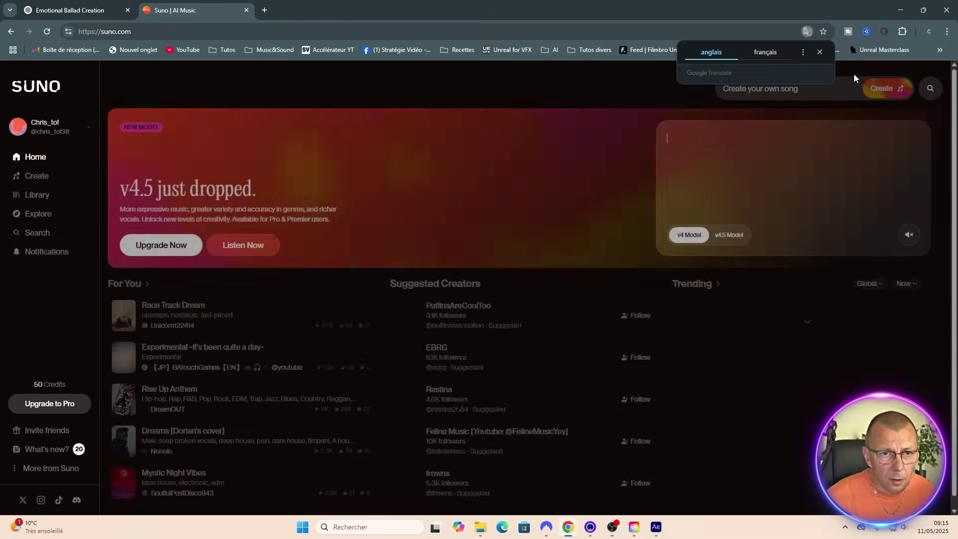
click(819, 52)
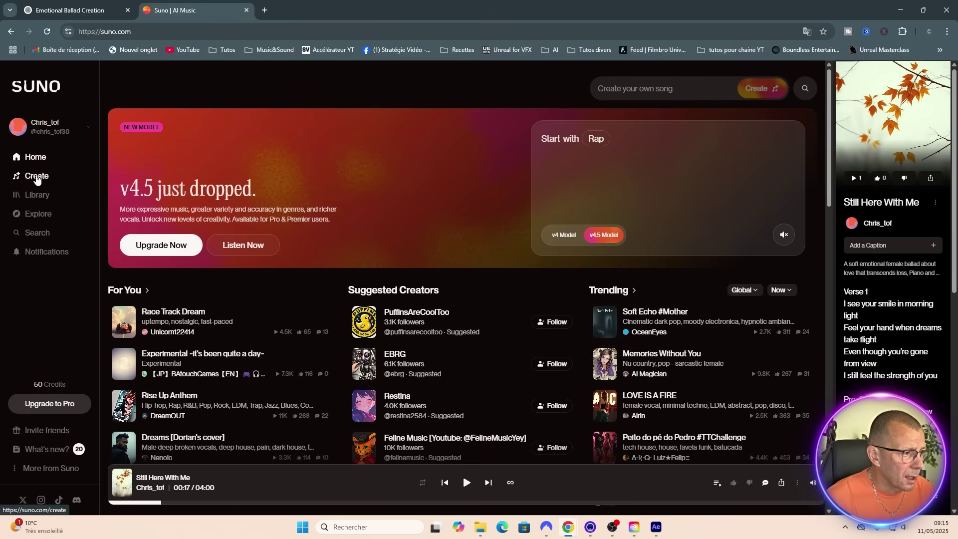
Step: Open Suno's song creation page and review the custom form's lyrics, styles and additional options
click(36, 179)
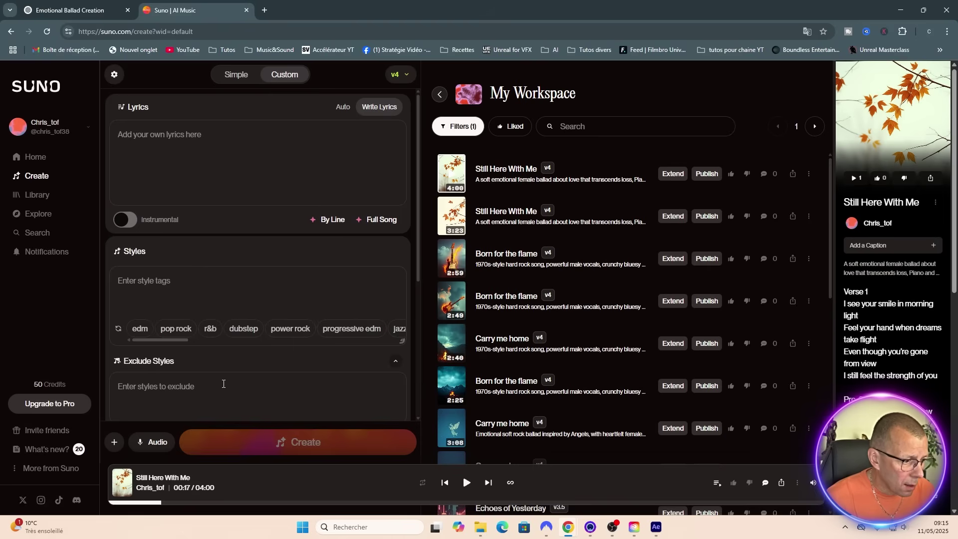
scroll(223, 383, down, 2)
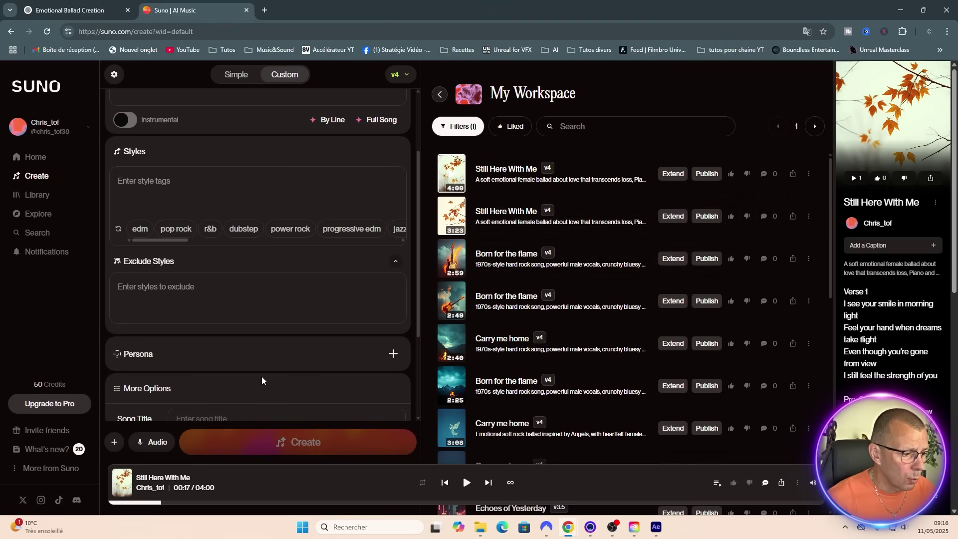
scroll(262, 381, up, 2)
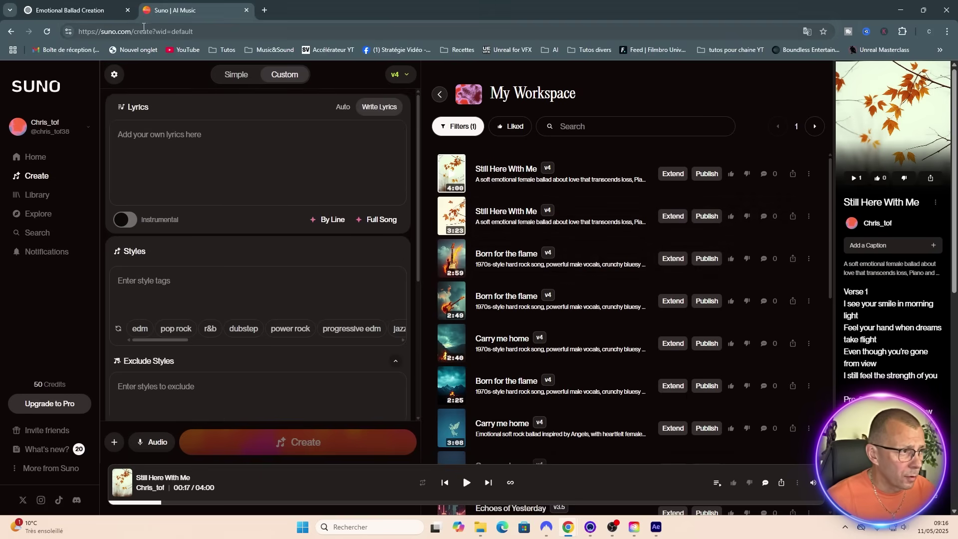
Step: Copy the "Always Here" lyrics from ChatGPT, Verse 1 through Final Chorus, into Suno's lyrics field
click(96, 13)
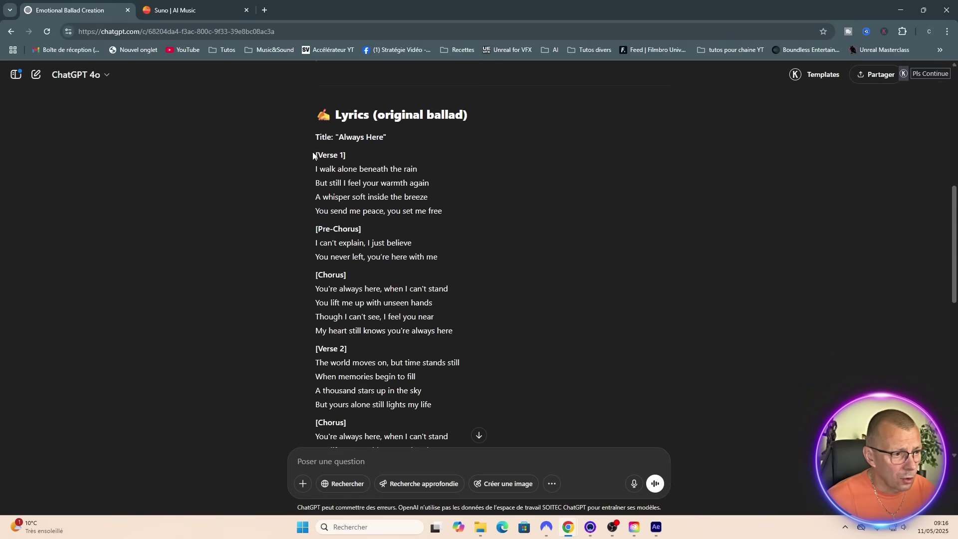
drag(317, 157, 438, 380)
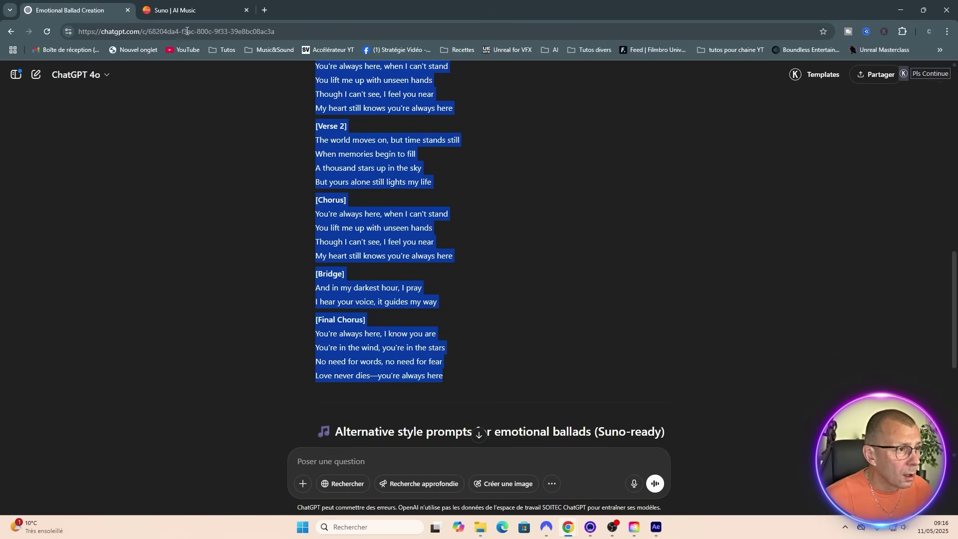
click(189, 10)
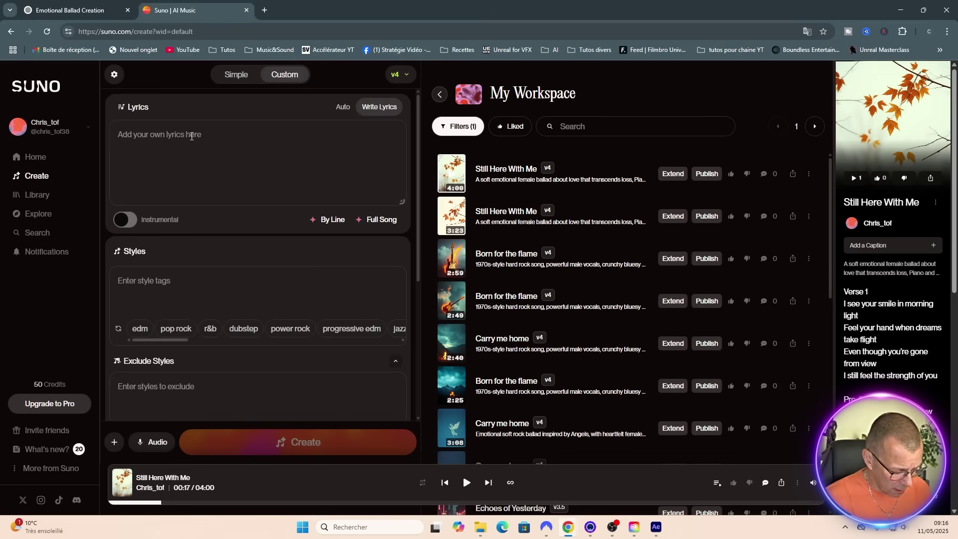
click(191, 136)
key(ctrl+v)
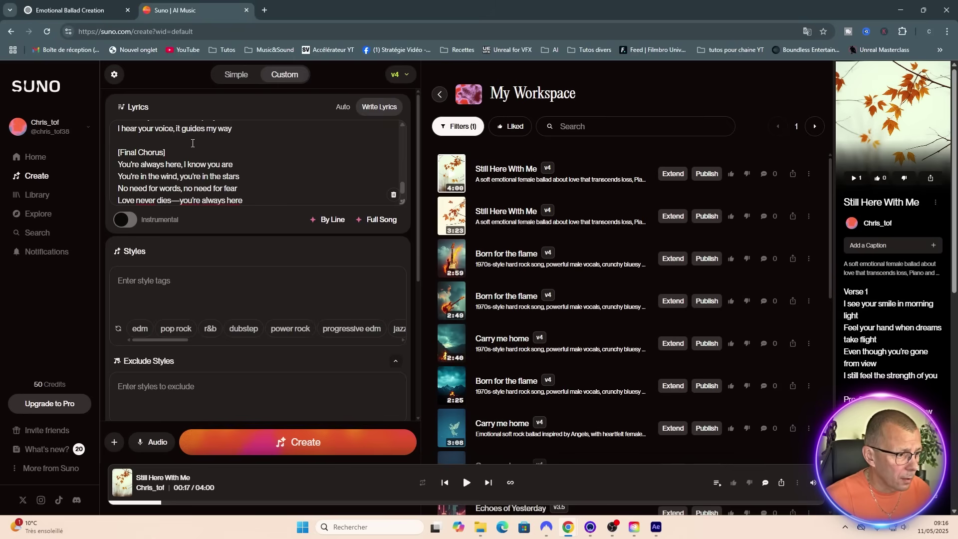
Step: Copy the text of the Suno prompt suggestion from the ChatGPT reply and return to Suno's song form
click(61, 10)
scroll(416, 290, up, 10)
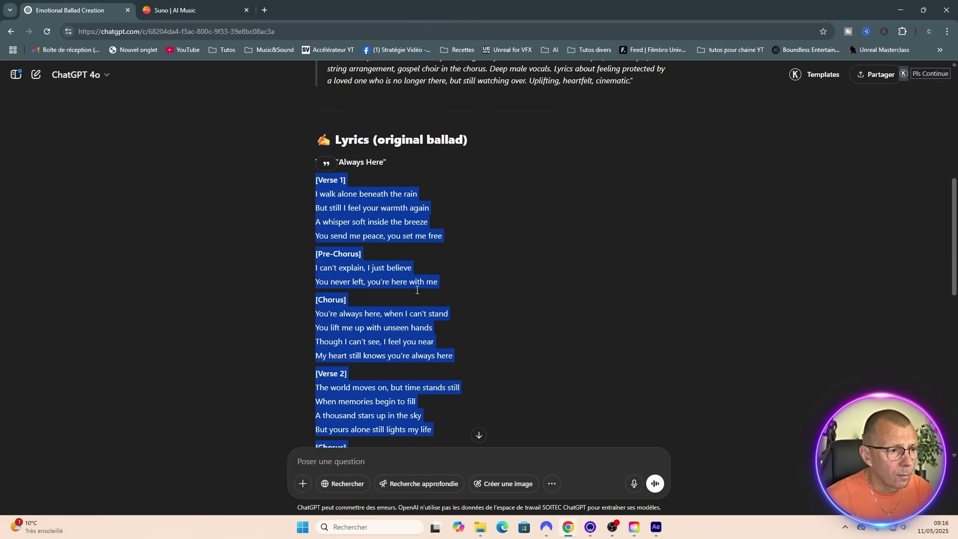
drag(331, 309, 631, 334)
key(ctrl+c)
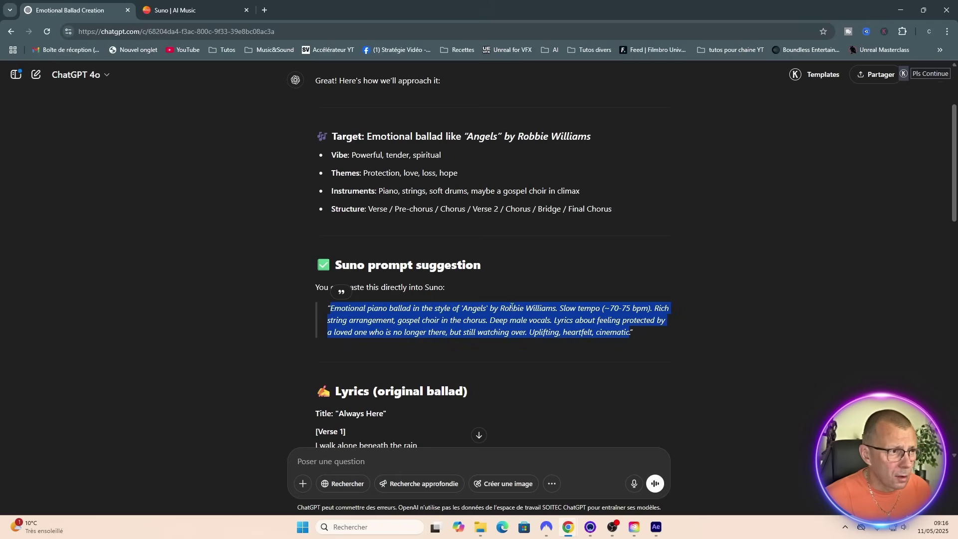
click(182, 15)
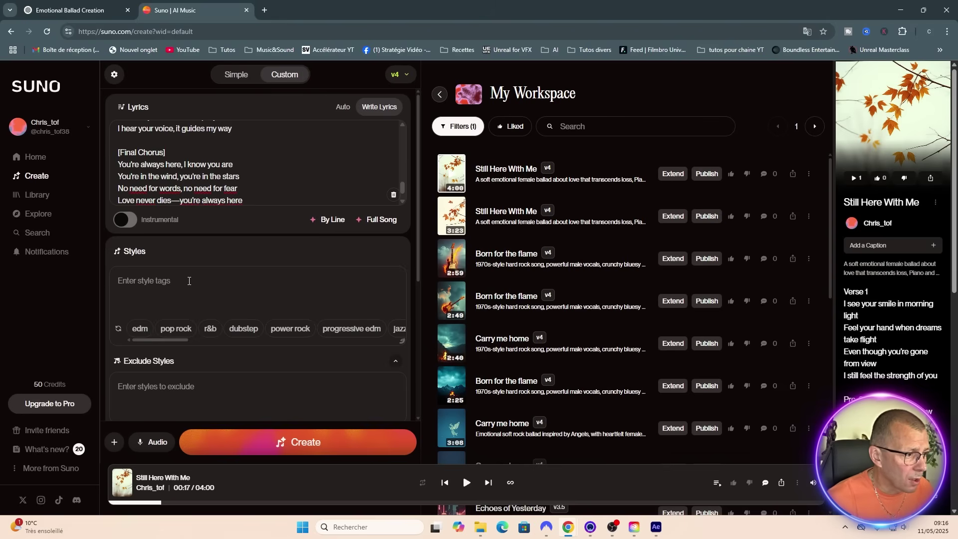
Step: Switch to ChatGPT and send "re ecris le prompt en moins de 200 characteres" with the copied Suno prompt in triple quotes
key(ctrl+Tab)
click(389, 466)
text(re ecris)
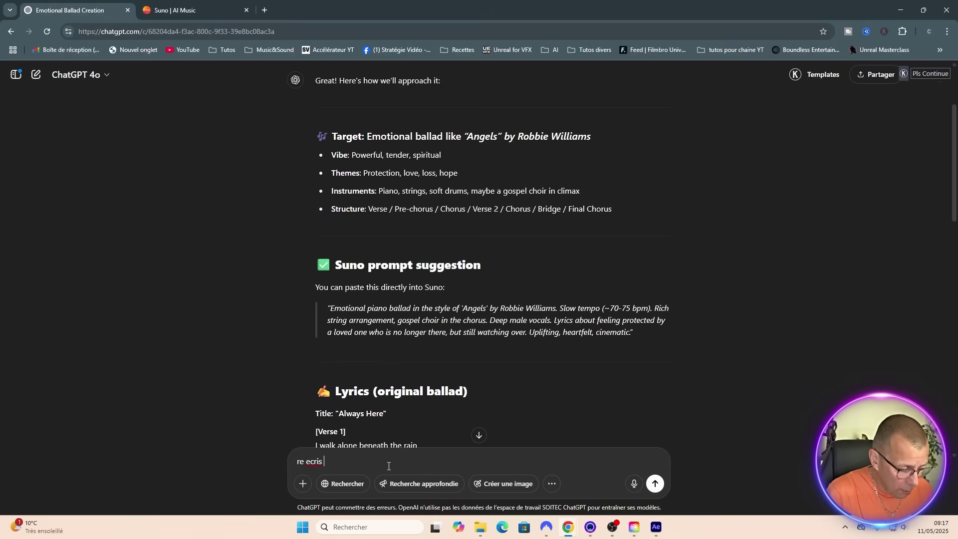
text( le prompt )
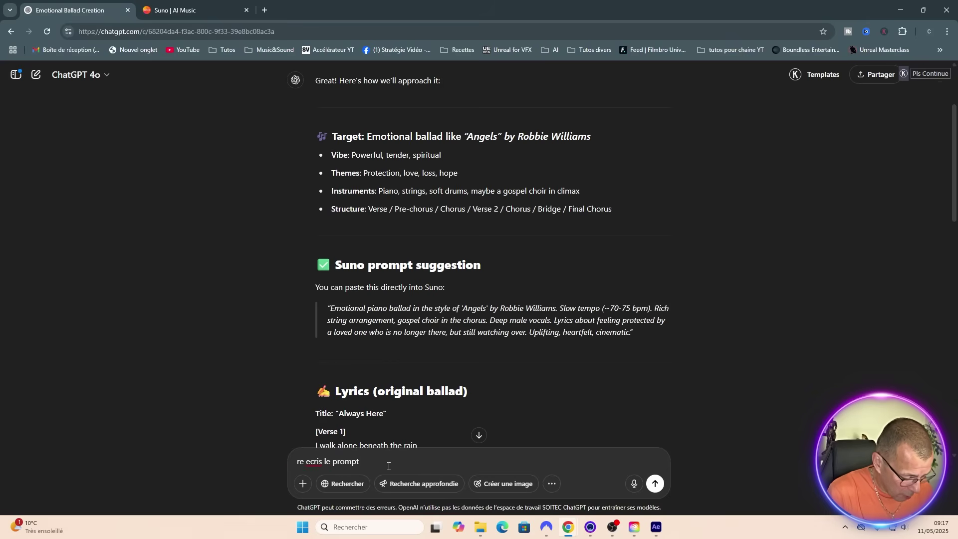
text(en moins de 200 charact)
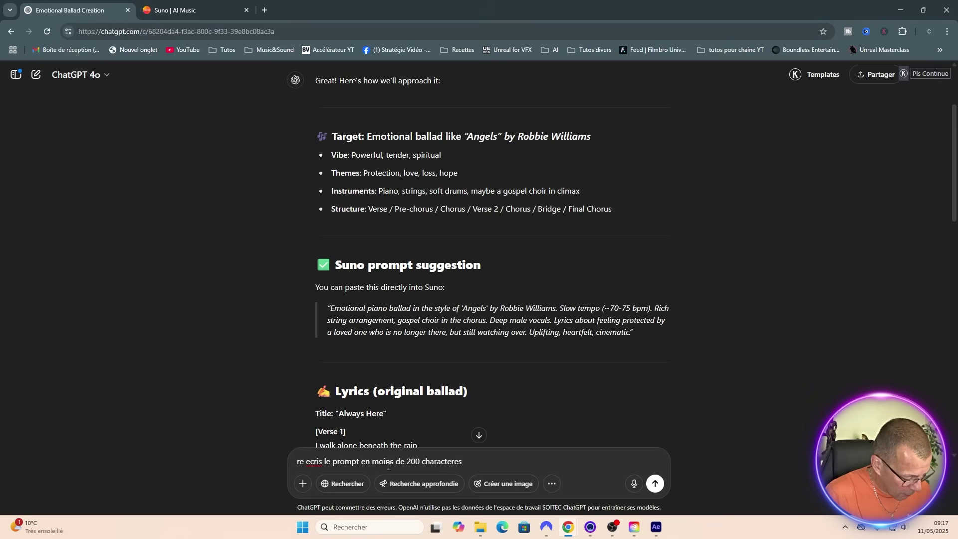
text(eres)
key(shift+Return)
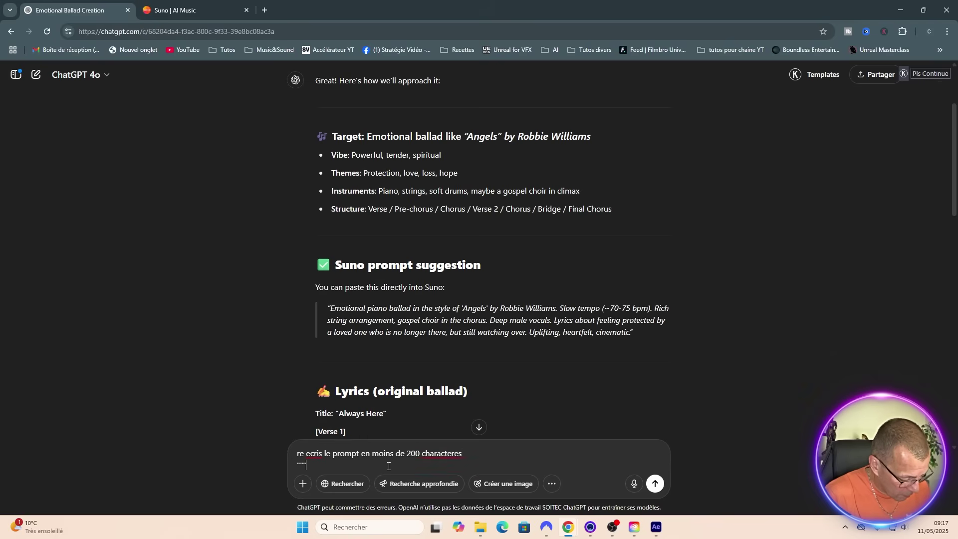
text(""")
key(ctrl+v)
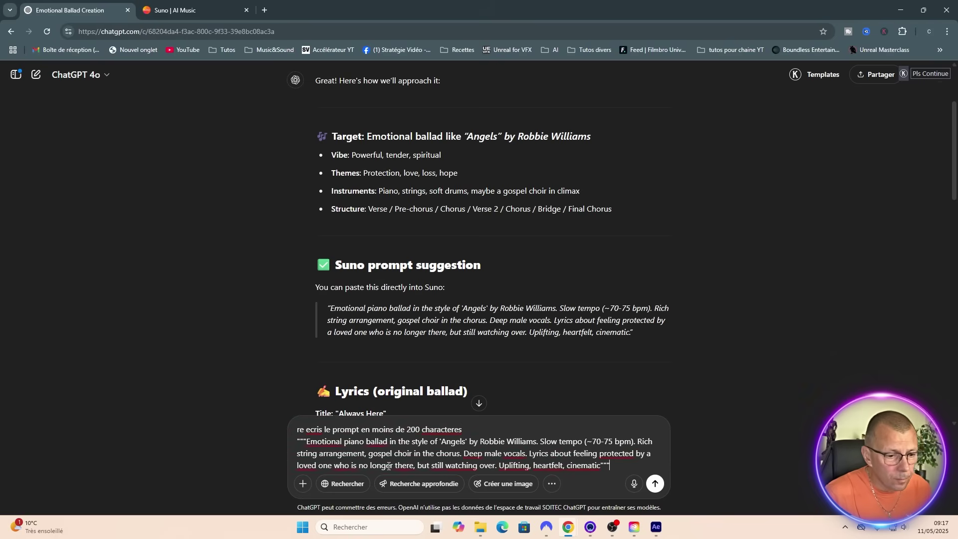
key(Return)
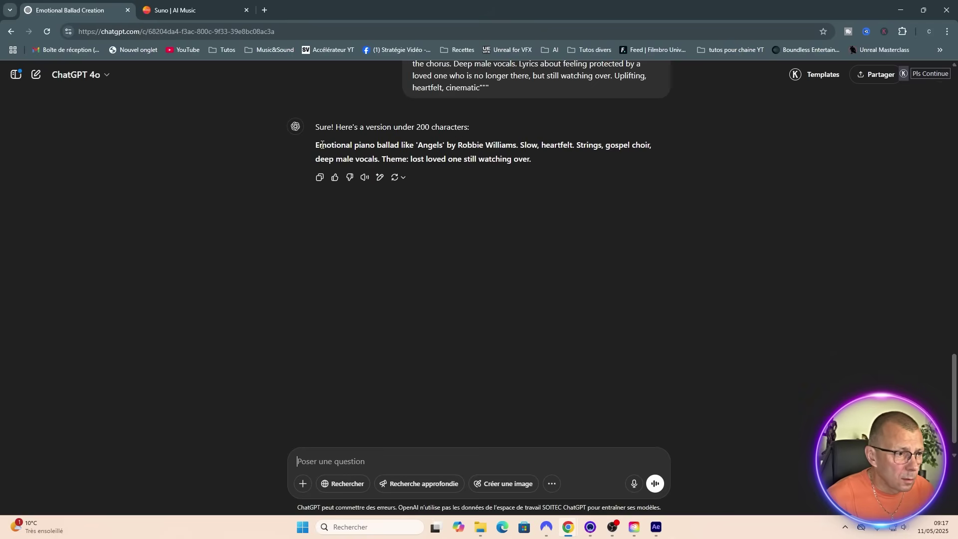
Step: Copy the under-200-character prompt from ChatGPT's reply and replace the styles text in Suno's song form with it
drag(317, 145, 534, 160)
key(ctrl+c)
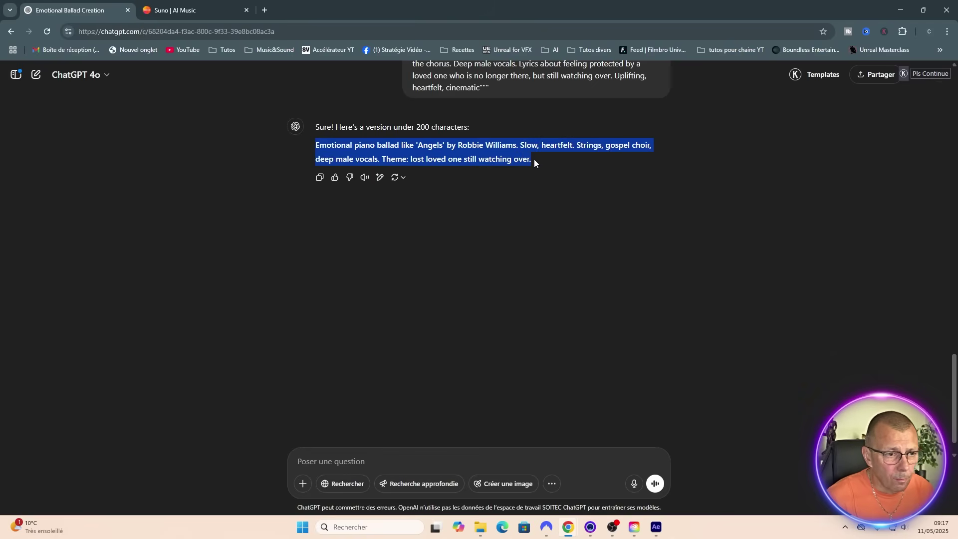
click(195, 10)
drag(117, 279, 388, 296)
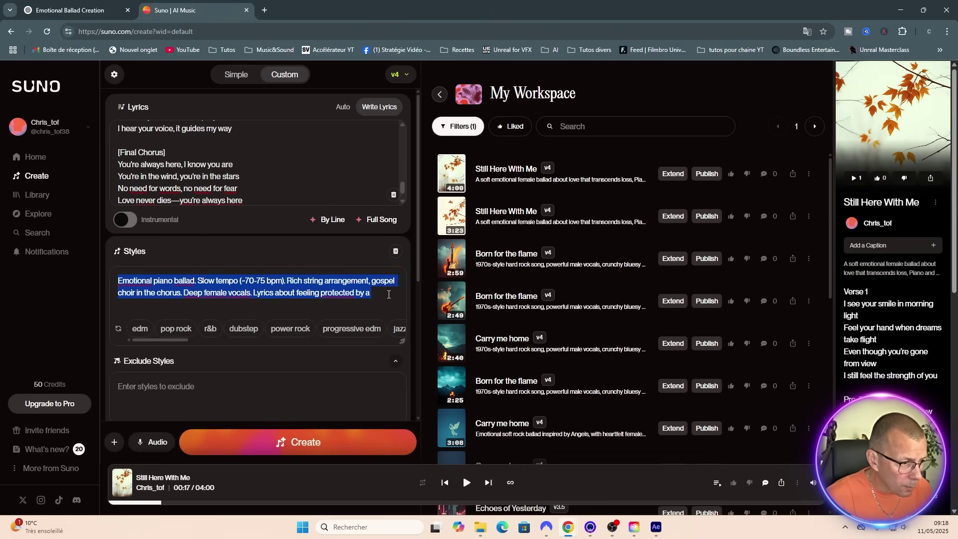
key(ctrl+v)
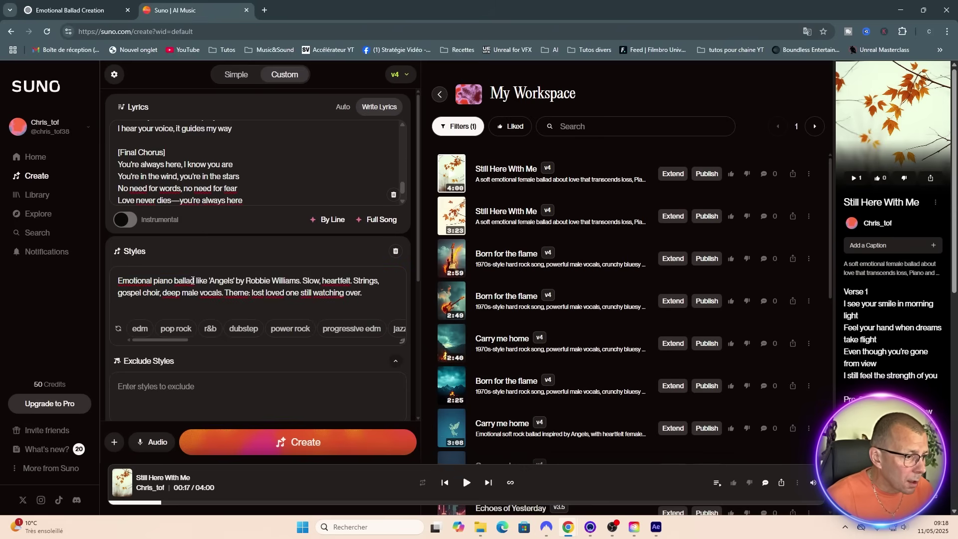
Step: Remove "like 'Angels' by Robbie Williams" from the styles, change "male" to "female" vocals, and generate the song
drag(195, 281, 301, 281)
key(BackSpace)
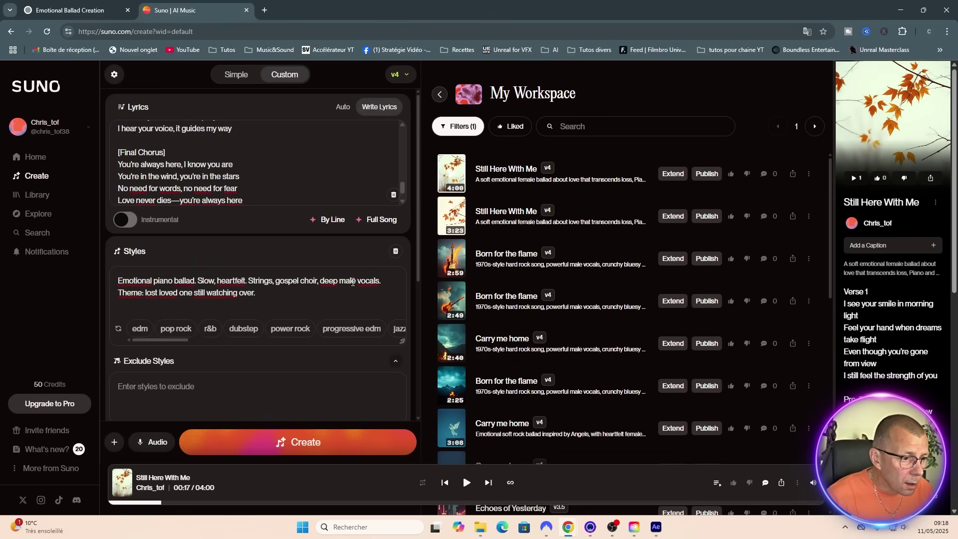
click(340, 280)
text(fe)
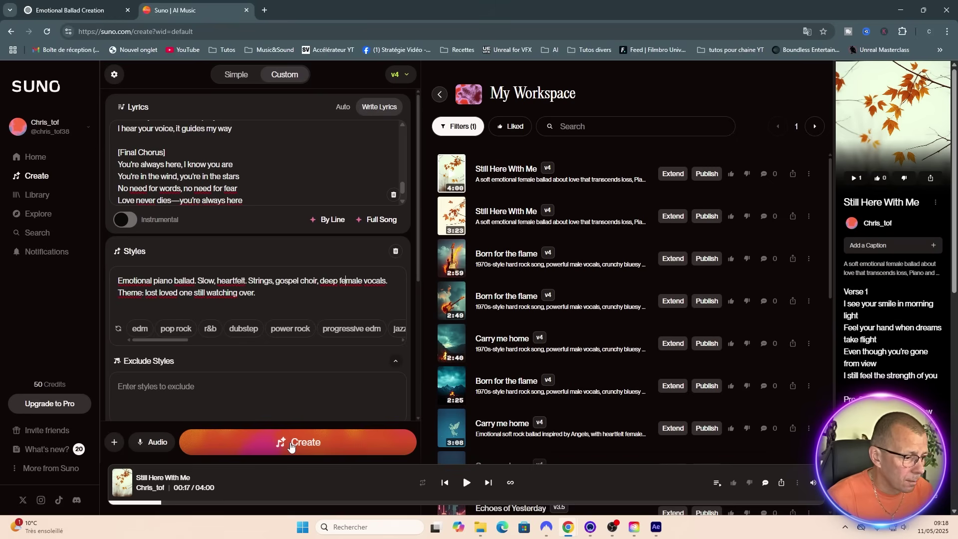
click(292, 442)
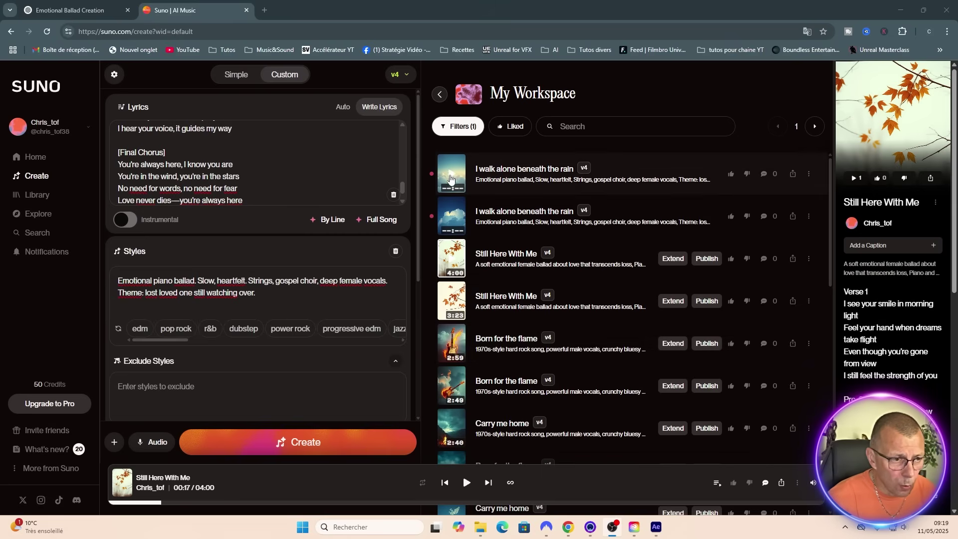
Step: Listen to the openings of both new "I walk alone beneath the rain" versions, checking the system volume, and pause playback
click(450, 177)
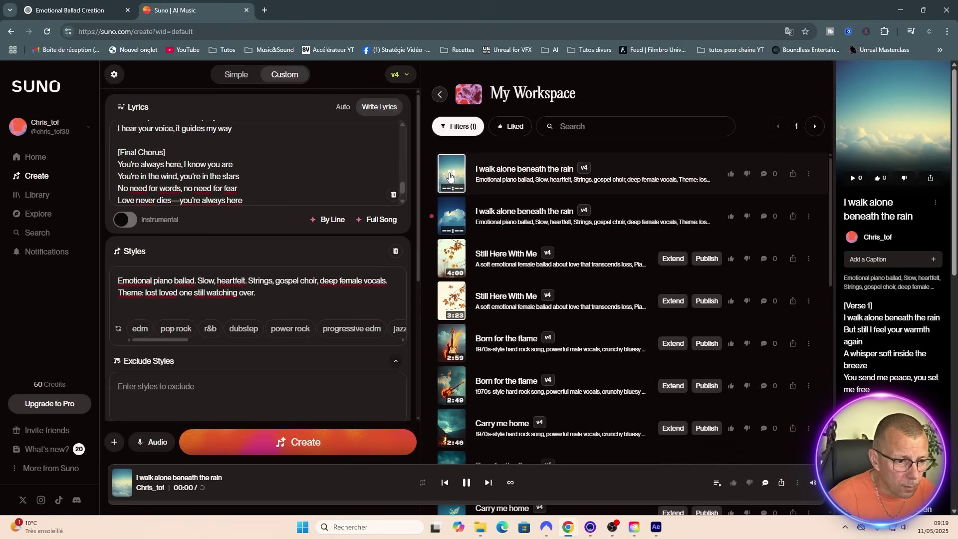
click(893, 529)
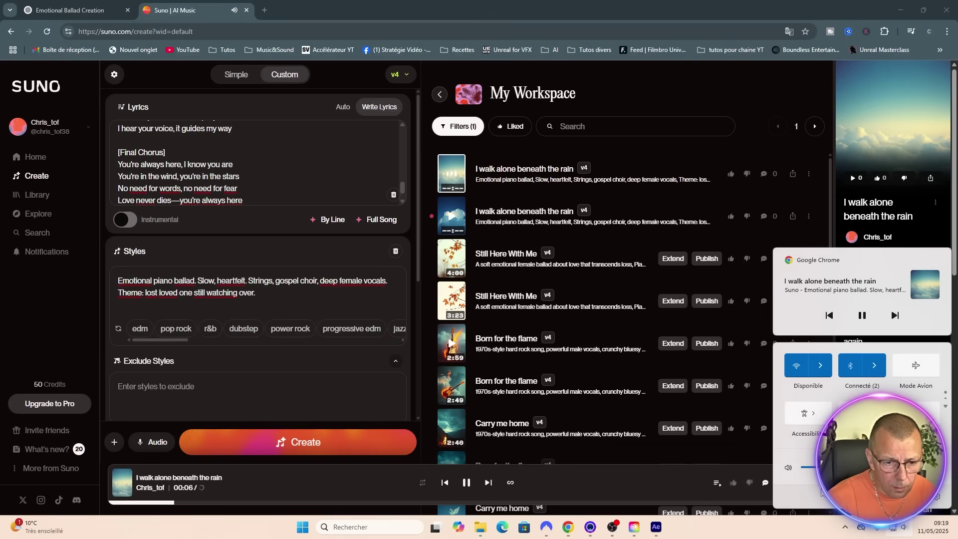
click(567, 336)
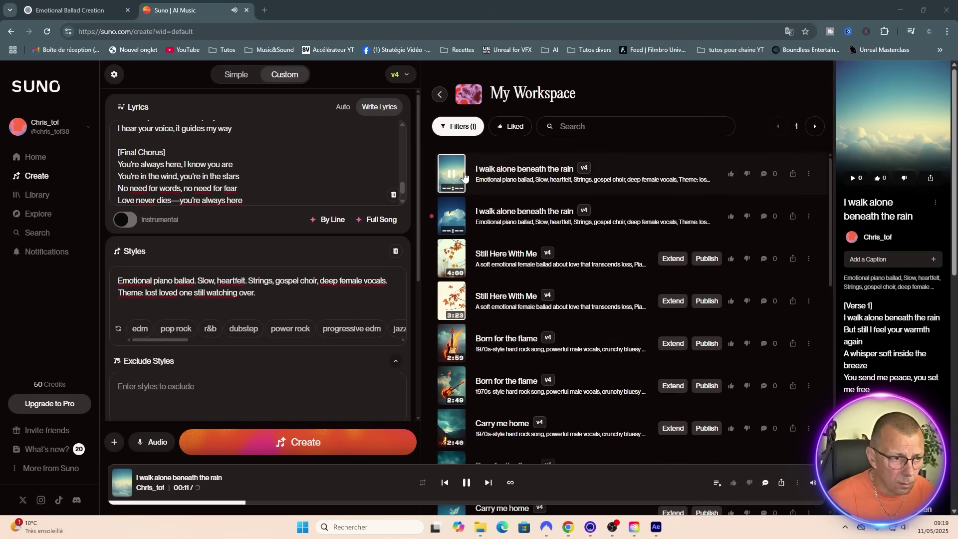
click(452, 221)
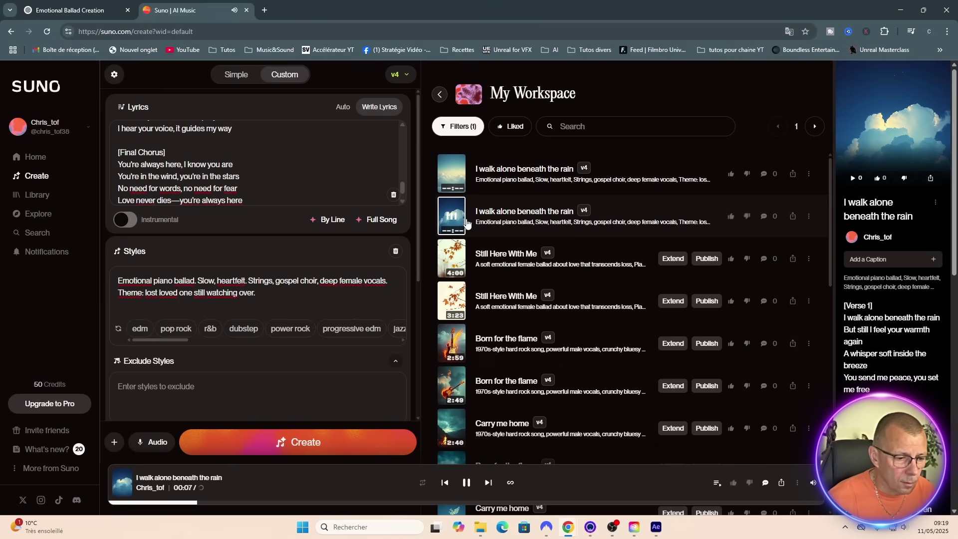
click(467, 482)
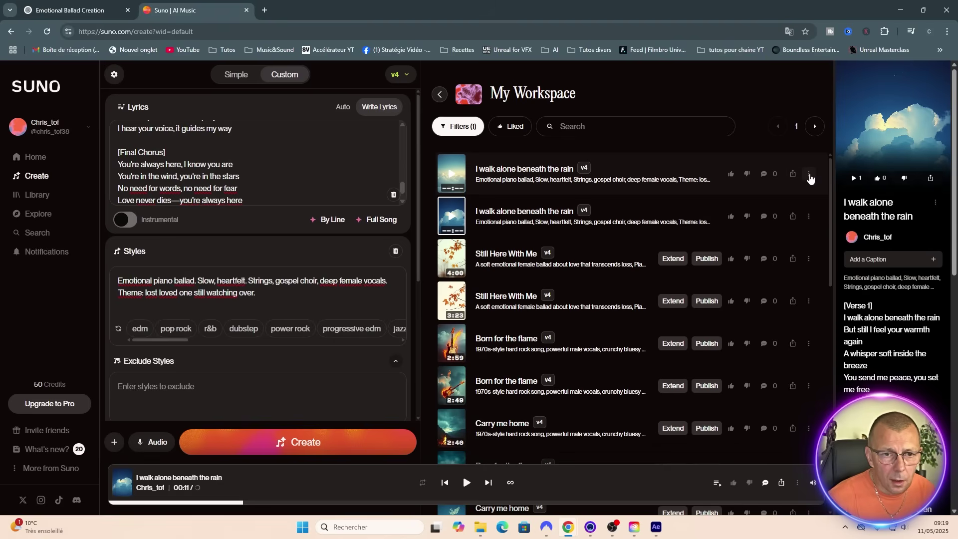
Step: Download the first "I walk alone beneath the rain" version as MP3 audio without upgrading for commercial rights
click(809, 176)
mouse_move(838, 212)
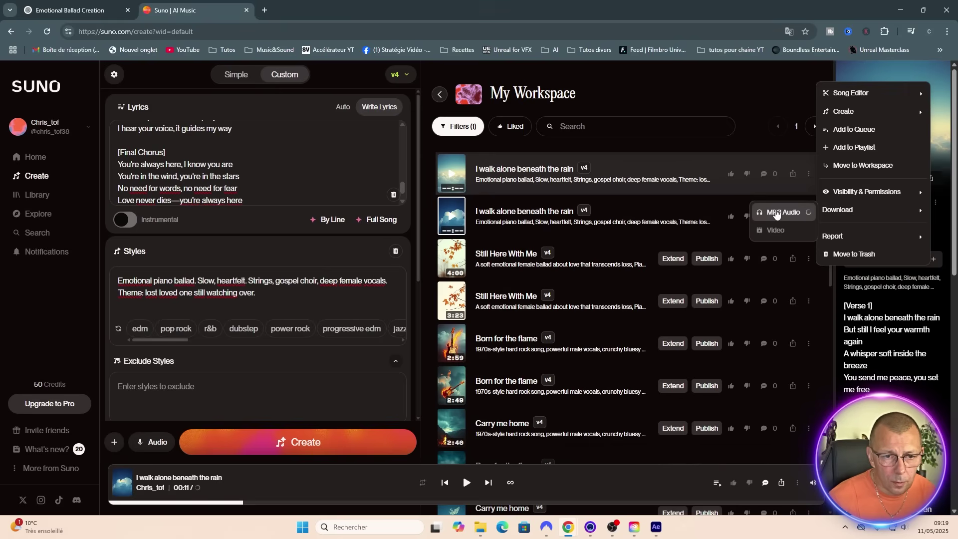
click(777, 214)
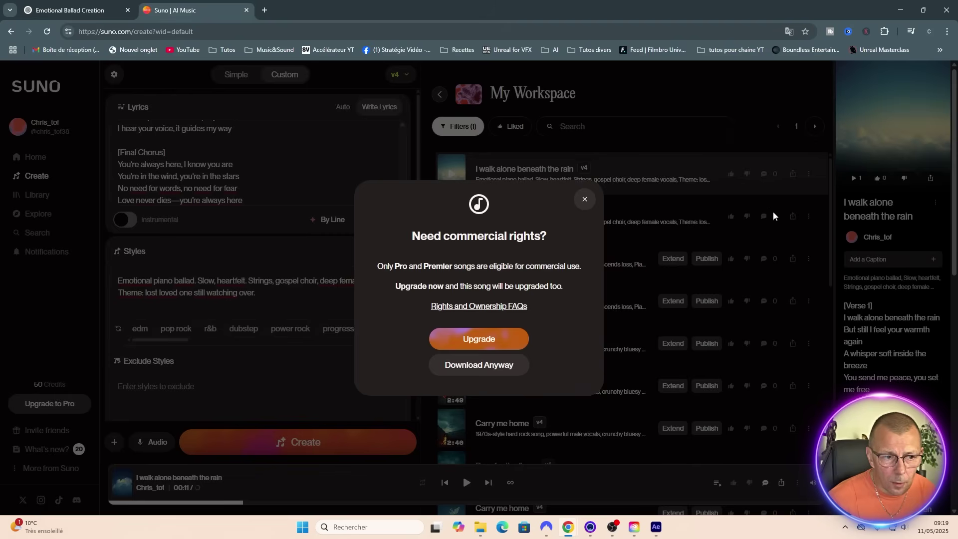
click(478, 368)
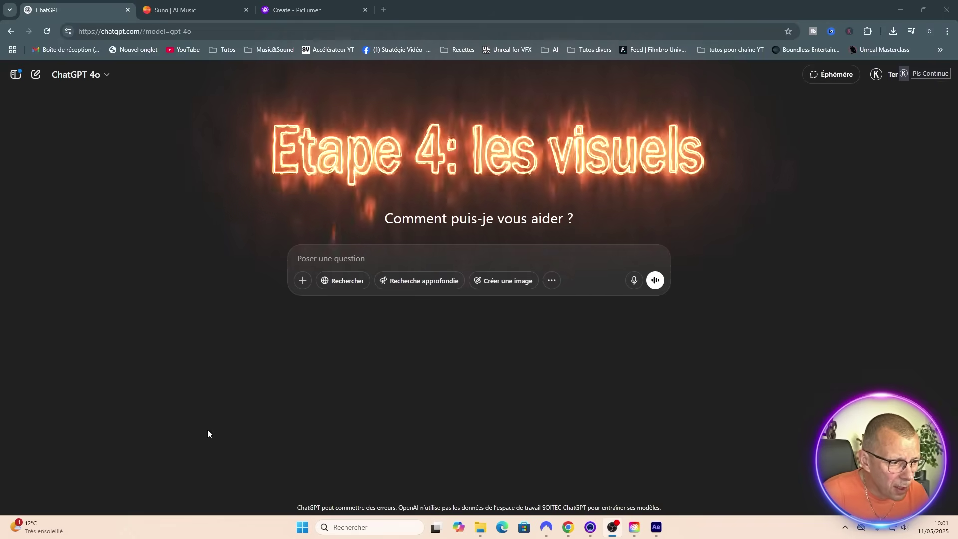
Step: Send ChatGPT the prepared French request for 10 English variants of the woman-at-piano prompt, changing only hair colour and clothing
click(343, 257)
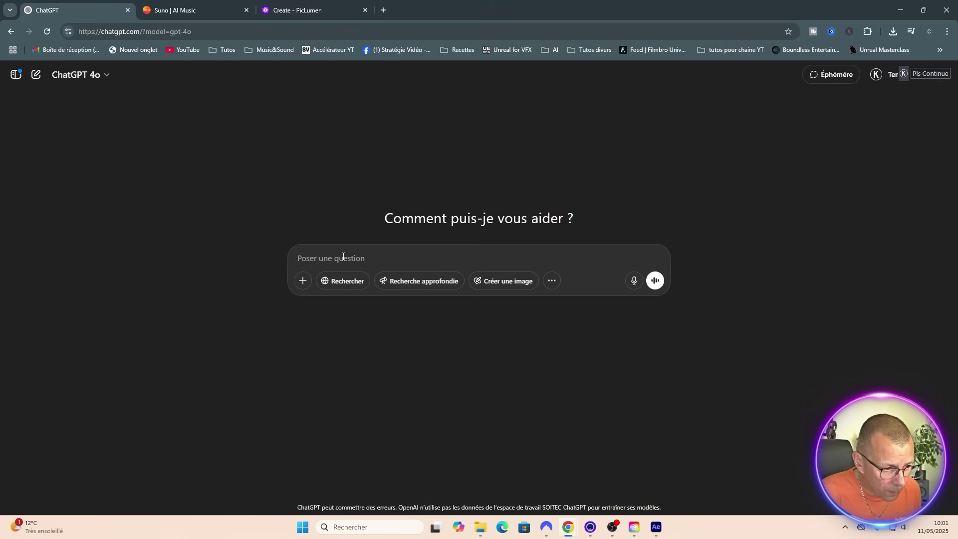
key(ctrl+v)
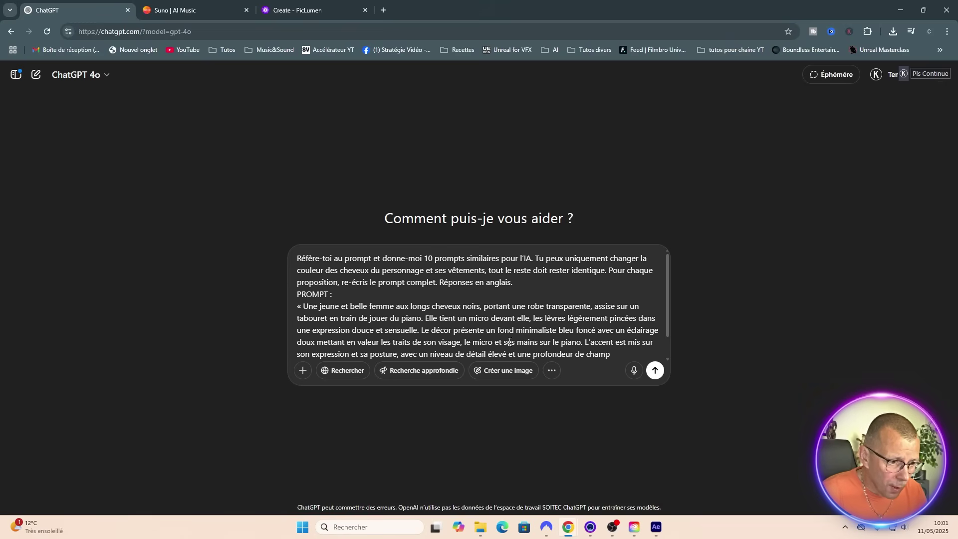
scroll(437, 330, down, 1)
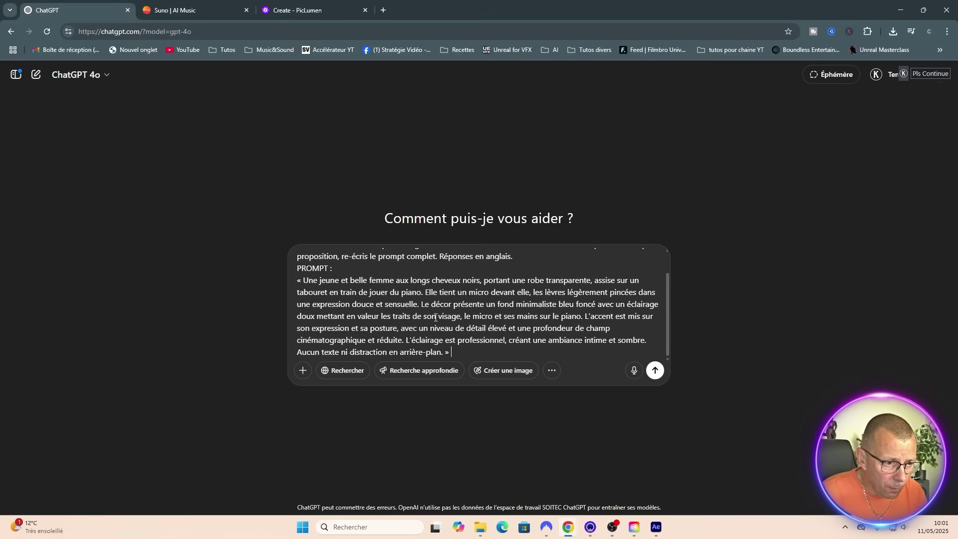
scroll(435, 318, up, 1)
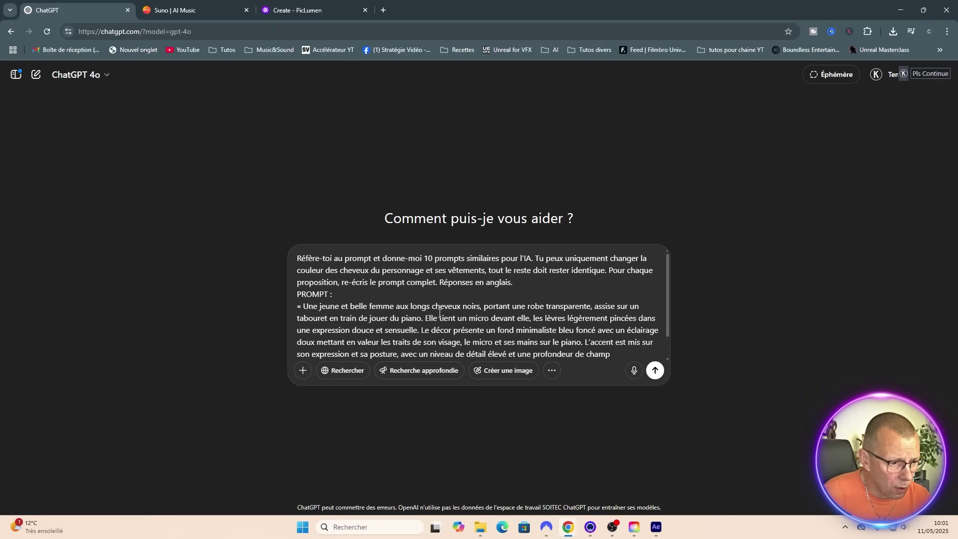
click(655, 371)
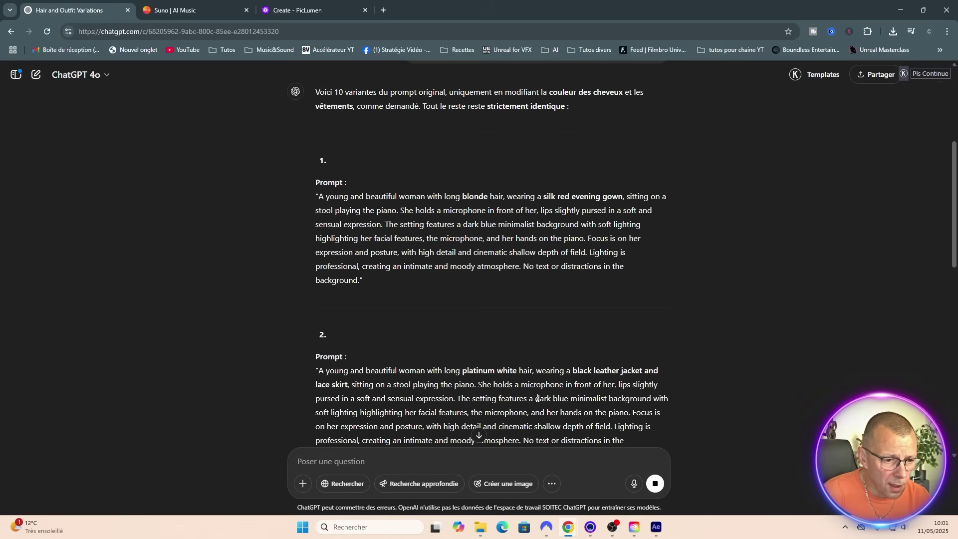
Step: Start a new ChatGPT conversation and attach piclumen-1746795917513.png from the Footages folder
key(ctrl+shift+o)
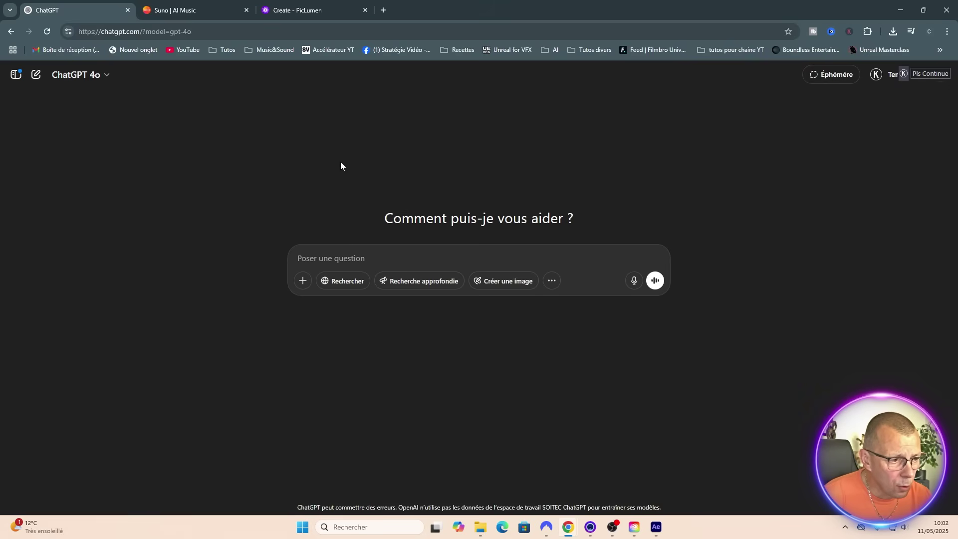
mouse_move(481, 527)
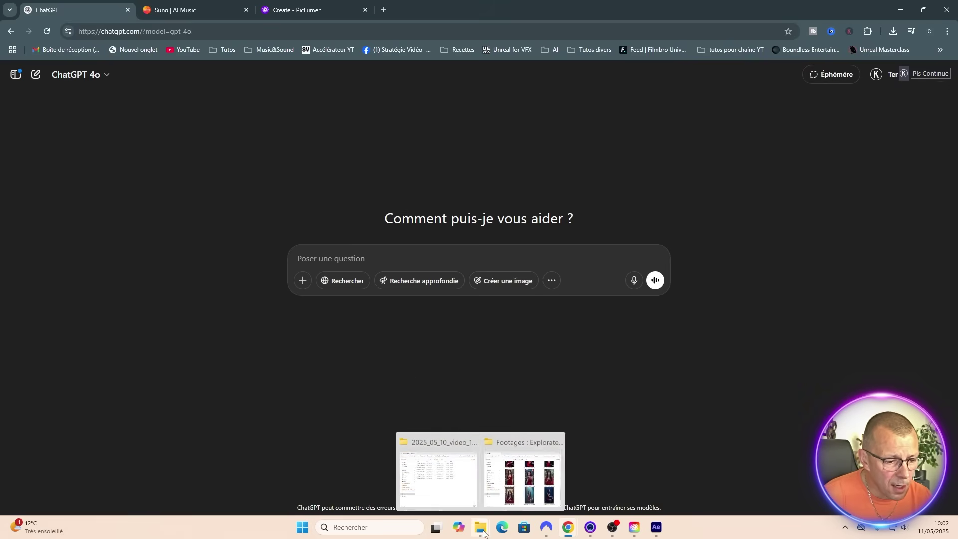
click(522, 486)
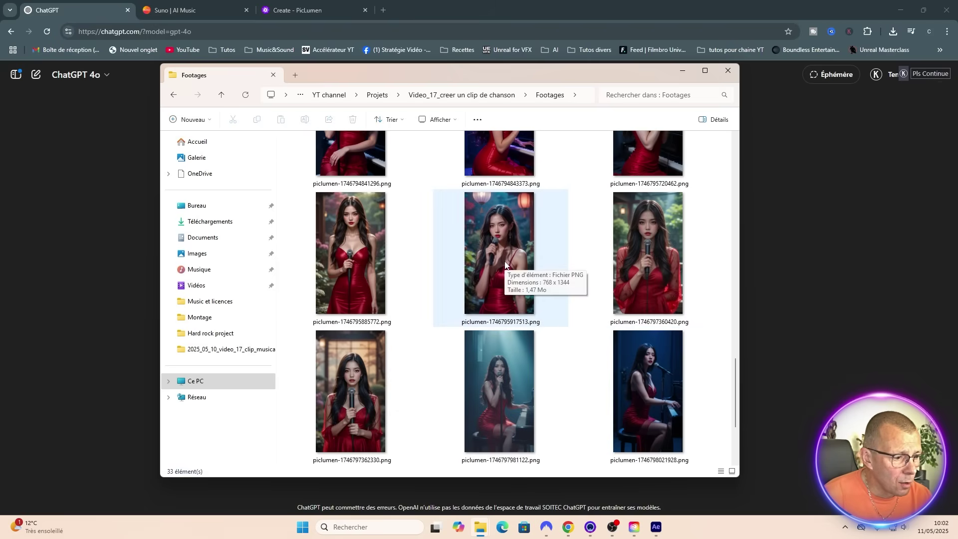
drag(490, 70, 714, 75)
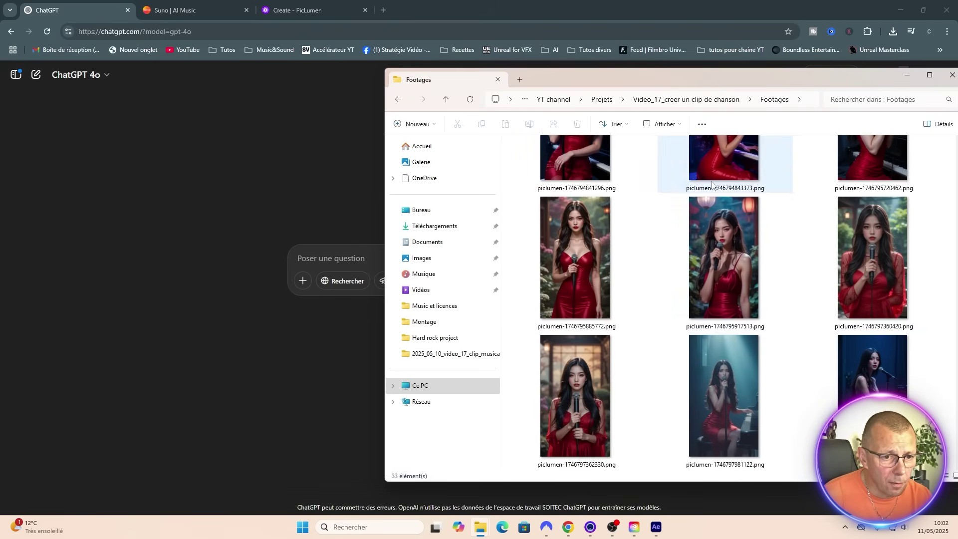
click(727, 272)
drag(726, 272, 307, 270)
right_click(323, 302)
click(310, 300)
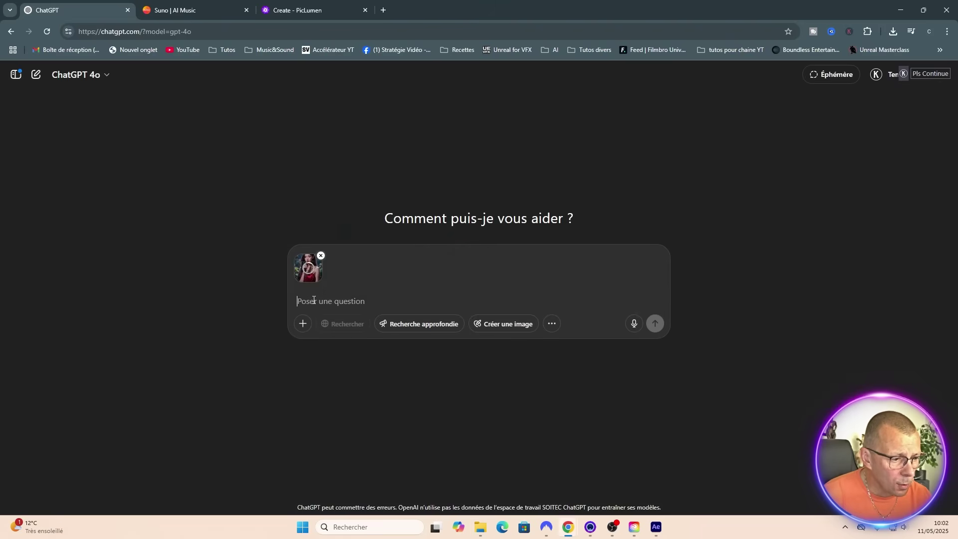
Step: Send the message "ecris moi un prompt pour decrire cette image" with the attached image
text(ecris)
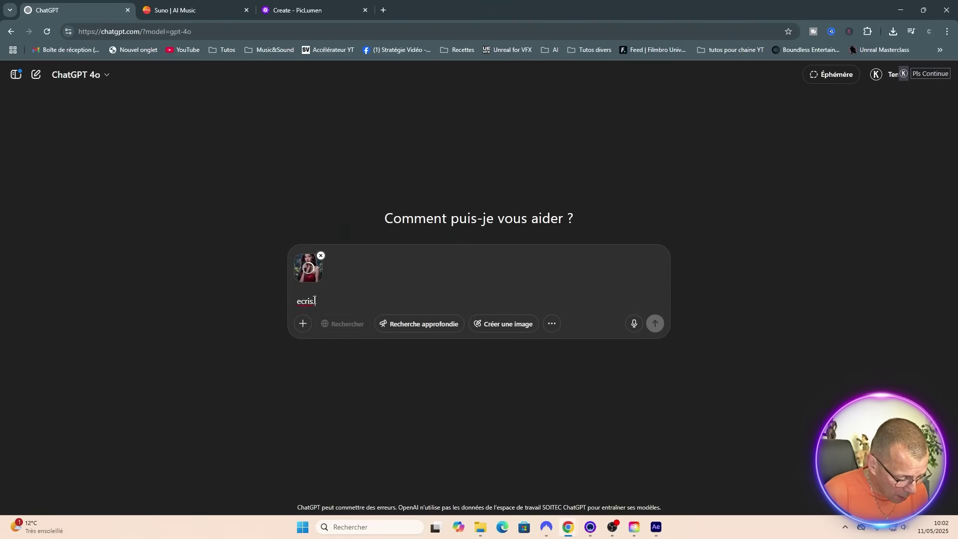
text( moi un pr)
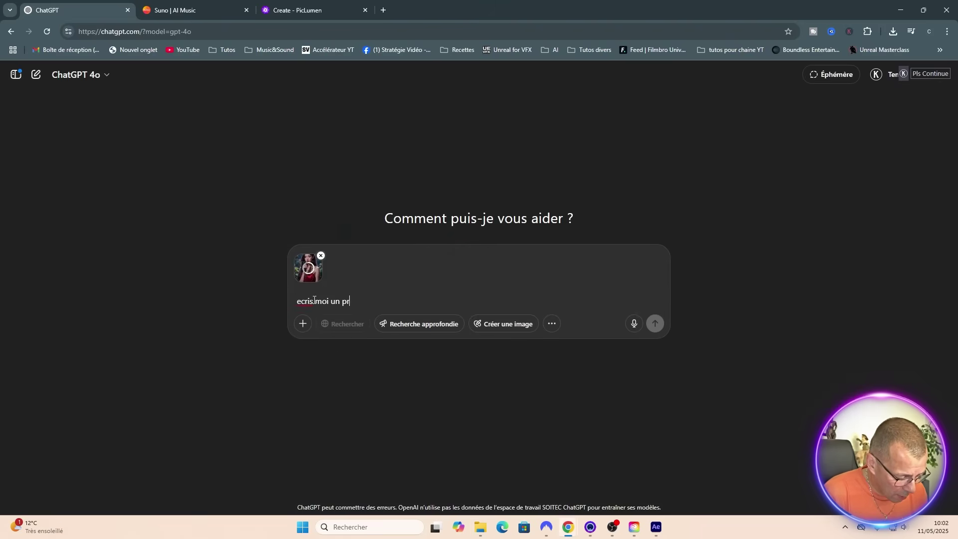
text(ompt )
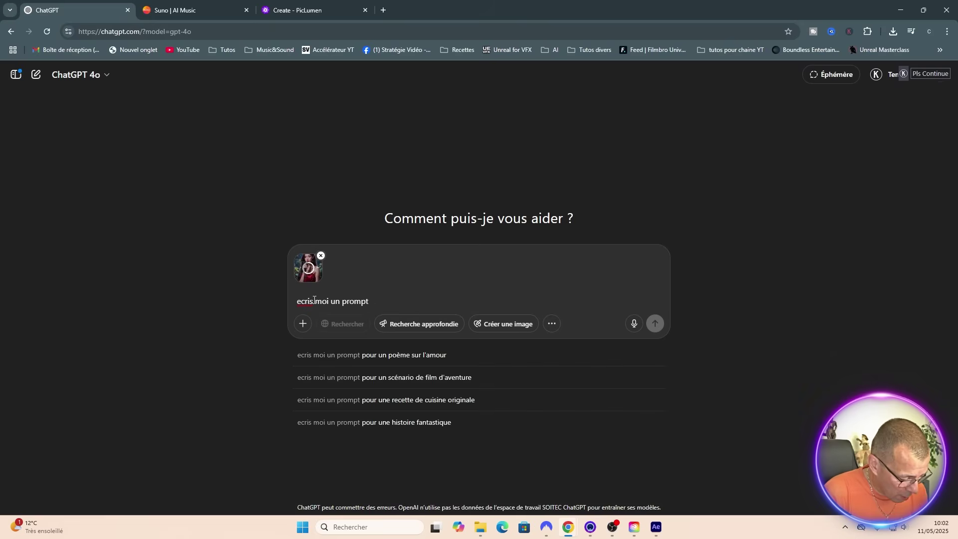
text(pour)
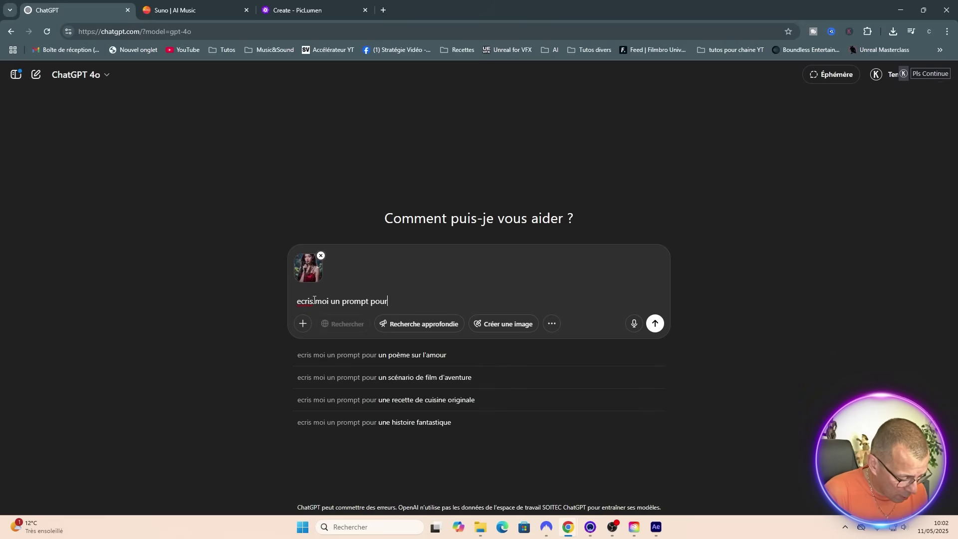
text( decrire cette image)
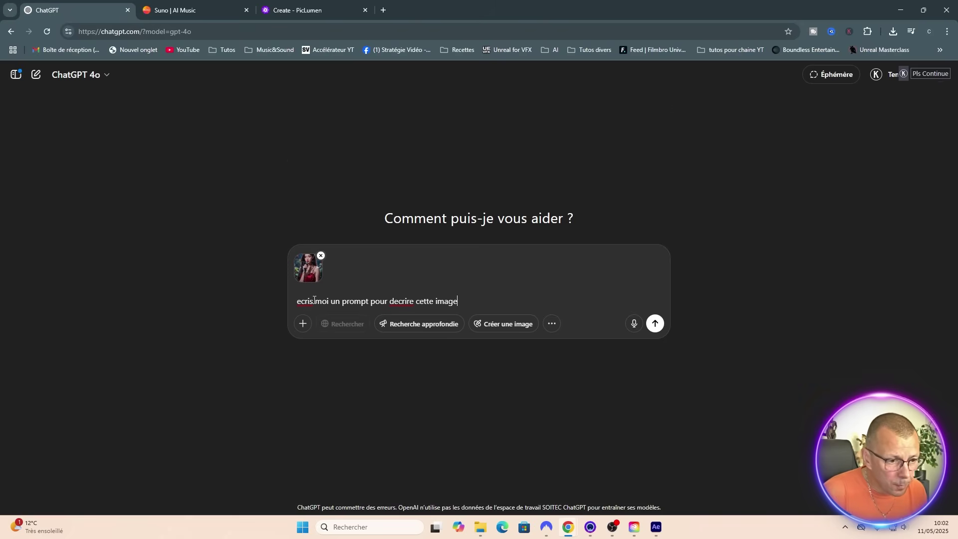
key(Return)
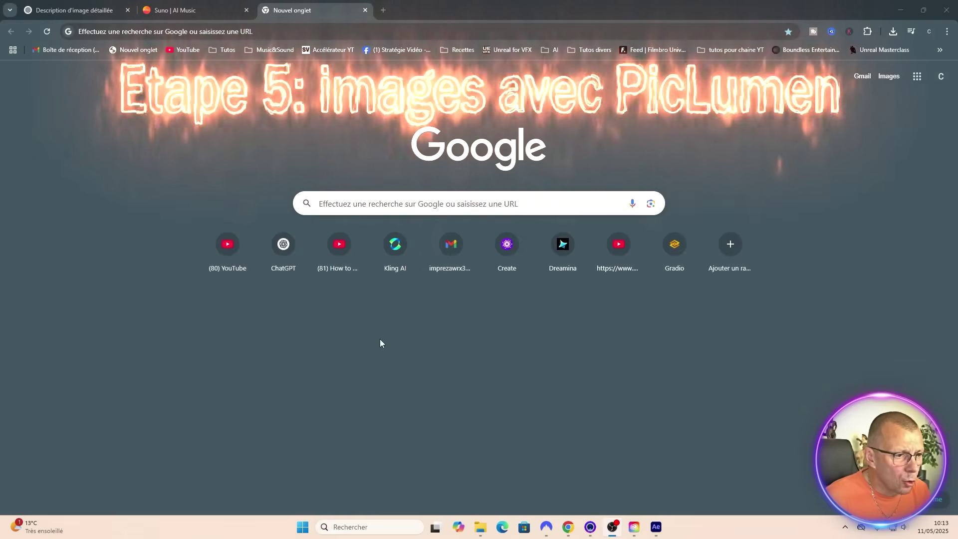
Step: Search Google for "piclumen ai", open the PicLumen AI website and dismiss the translation offer
click(409, 200)
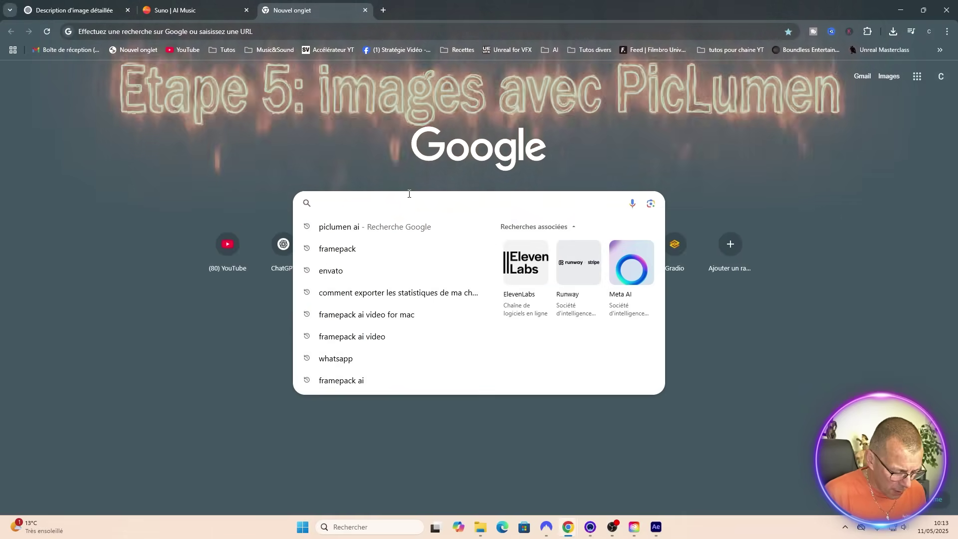
text(piclumen)
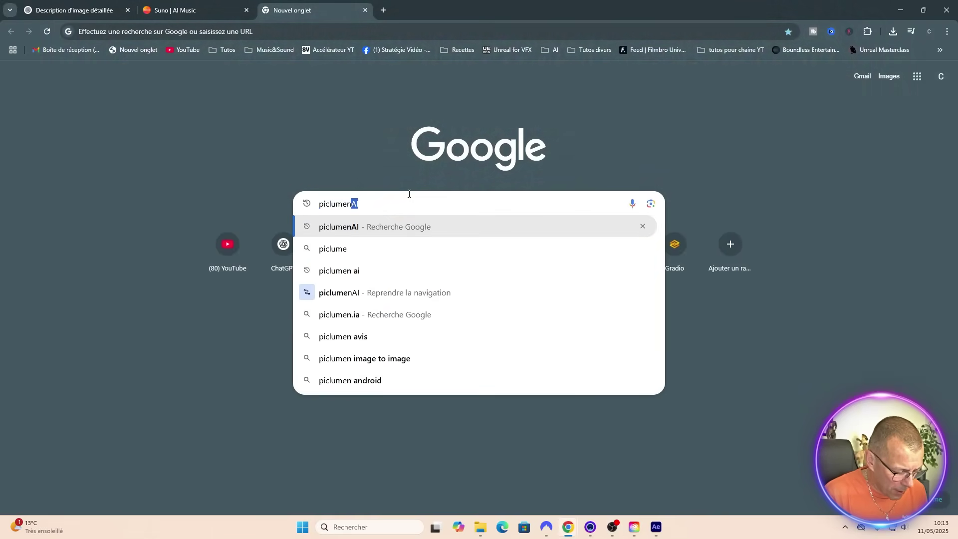
text( ai)
key(Return)
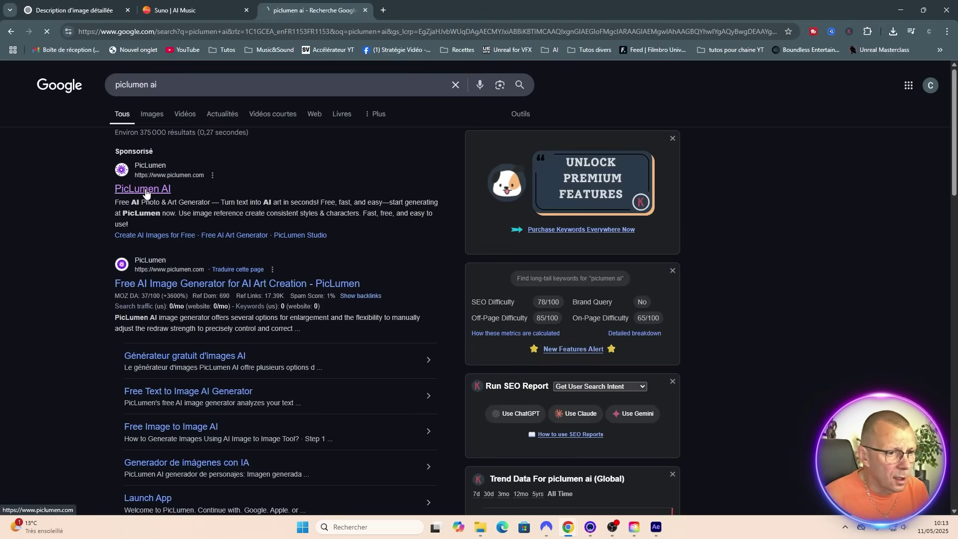
click(145, 189)
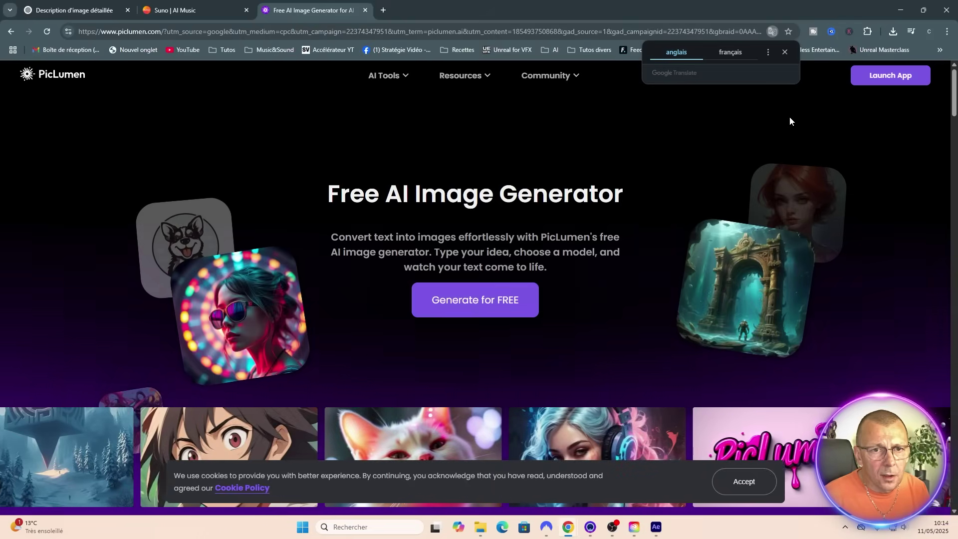
click(786, 52)
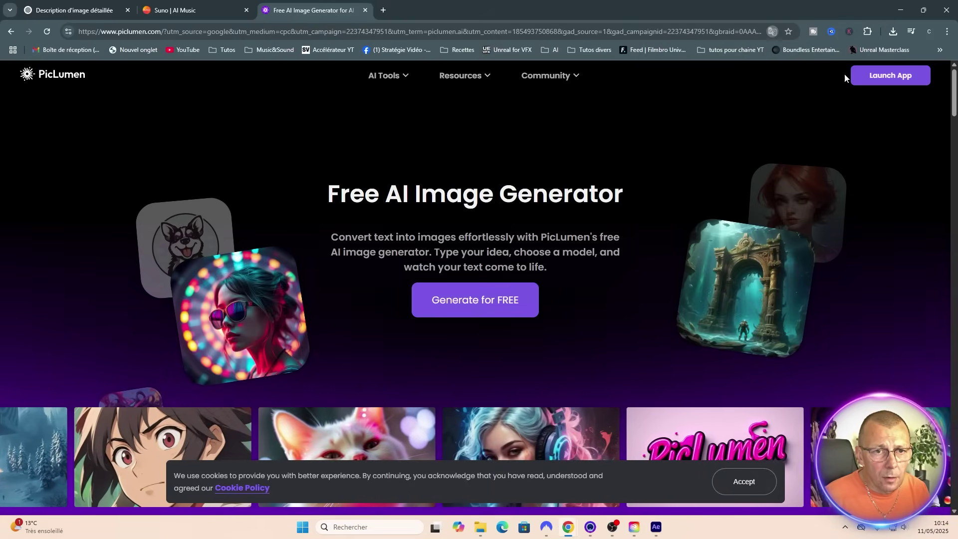
Step: Launch the PicLumen image generator, dismiss the translation offer and choose the PicLumen Art V1 model
click(886, 77)
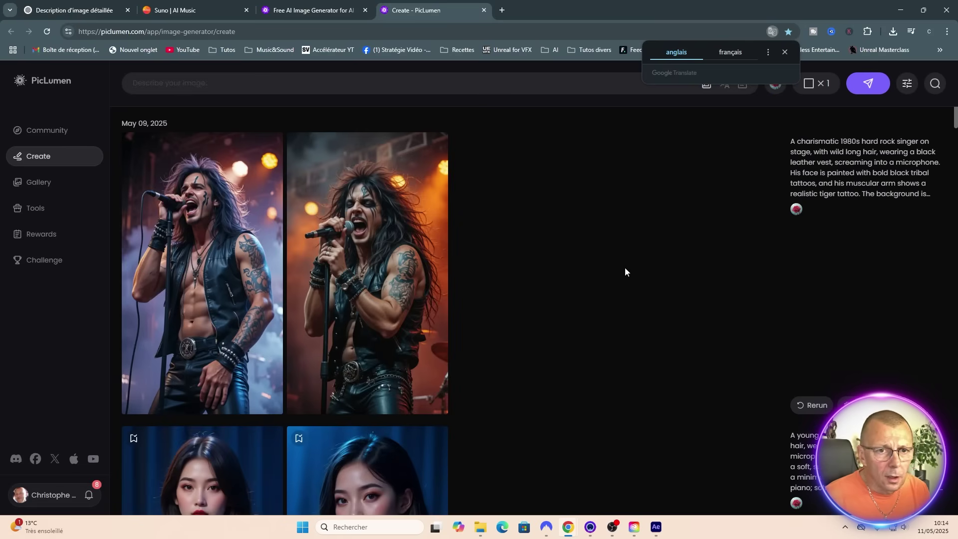
click(785, 52)
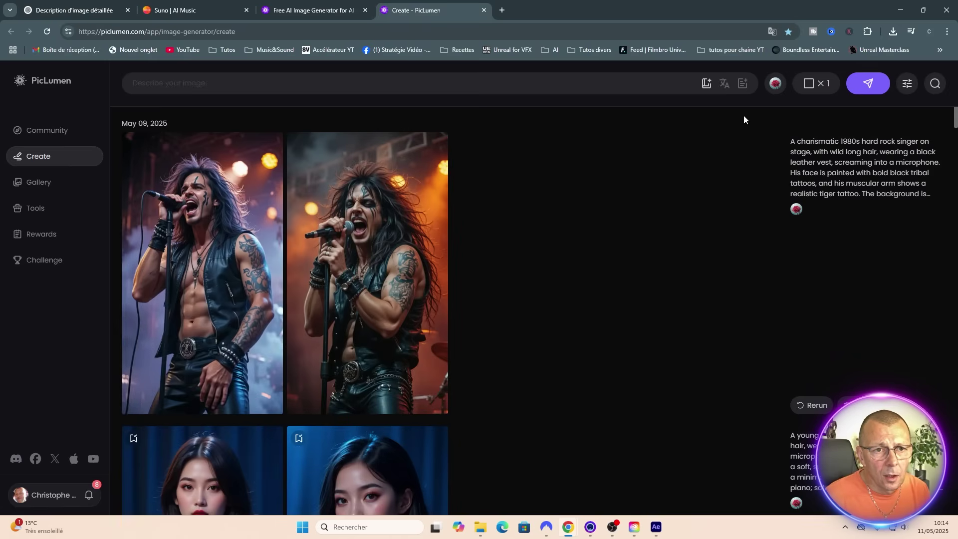
click(776, 86)
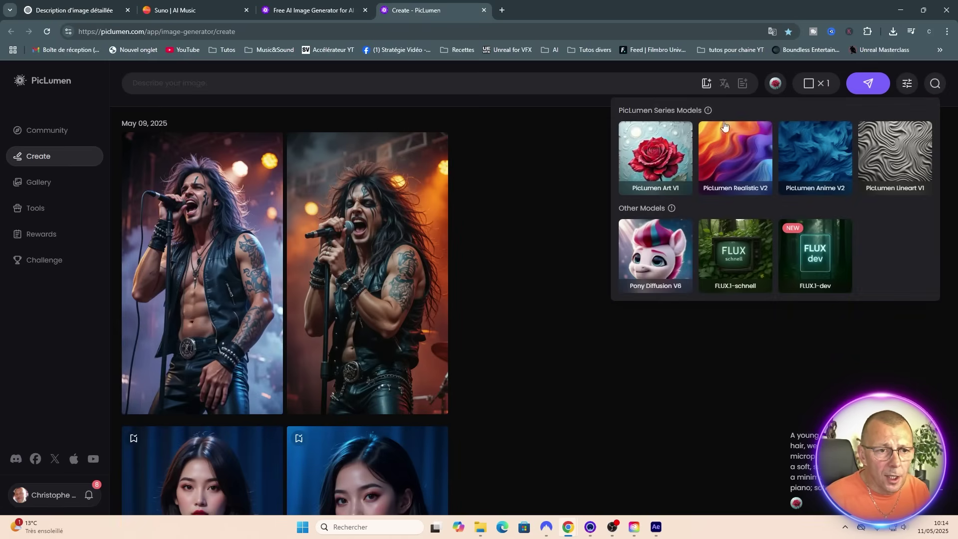
click(662, 160)
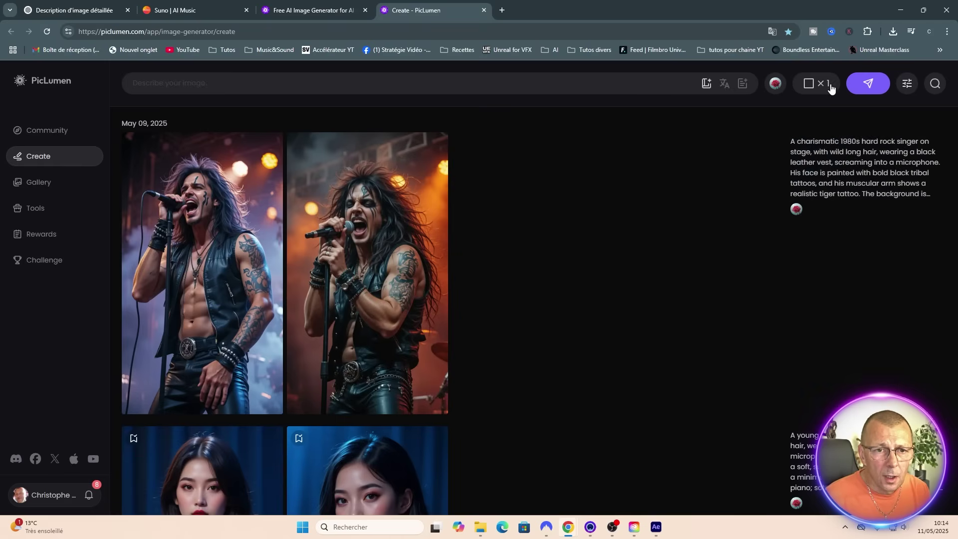
Step: Set the image aspect ratio to 9:16 and show the advanced settings
click(817, 85)
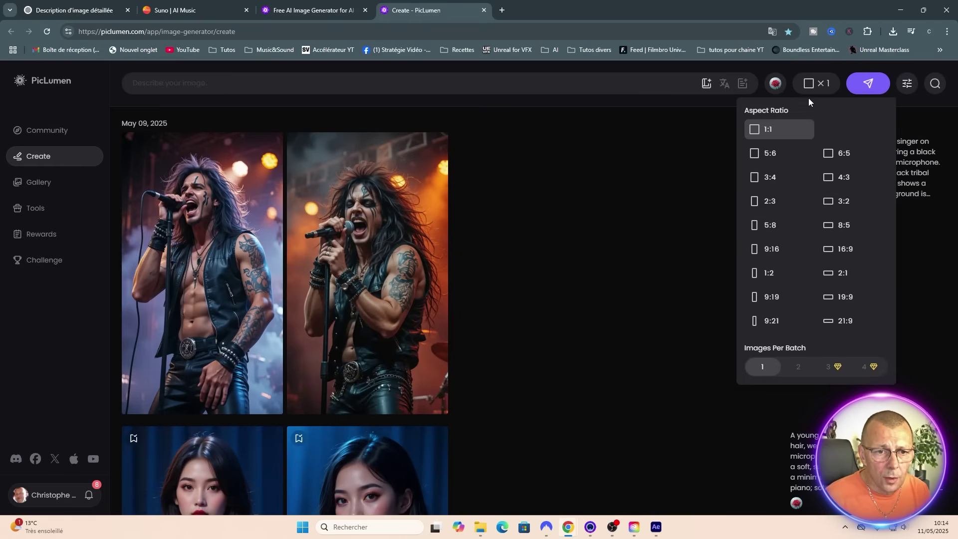
click(756, 252)
click(907, 82)
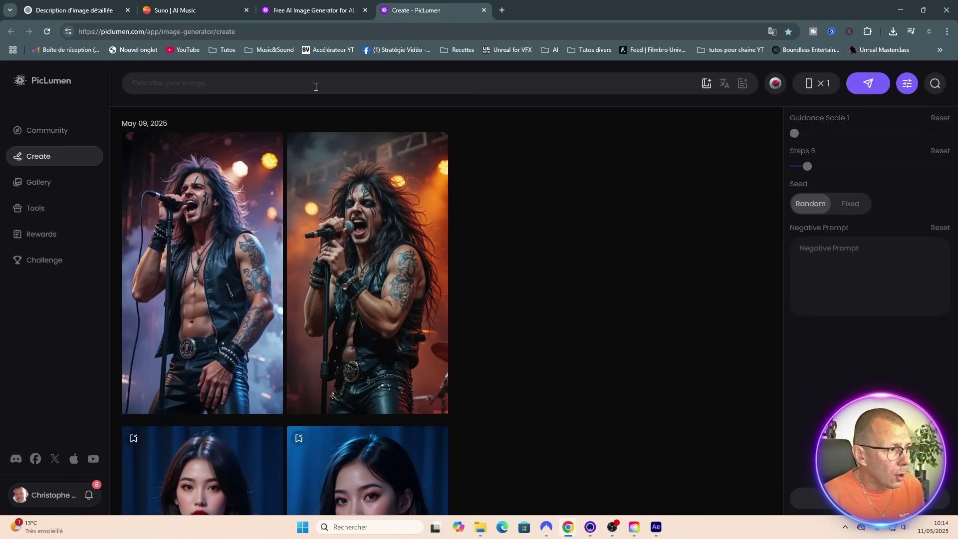
Step: Enter the prompt for a dark-haired femme-fatale in a red satin sheer dress playing piano with a microphone, against a minimalist dark blue background
click(315, 87)
text(A femme-fatale with long, dark hair, wearing a red satin sheer dress, sitting on a stool while playing piano. She holds a microphone in front of her, with her lips slightly pursed in a soft, sultry expression. The setting features a minimalist, dark blue background with soft lighting accentuating her facial features, the microphone and hands on the piano. The focus is on her expression and posture, with a high level of detail and a cinematic, shallow depth of field. The lighting is professional, creating a moody, intimate atmosphere. No text or distractions in the background)
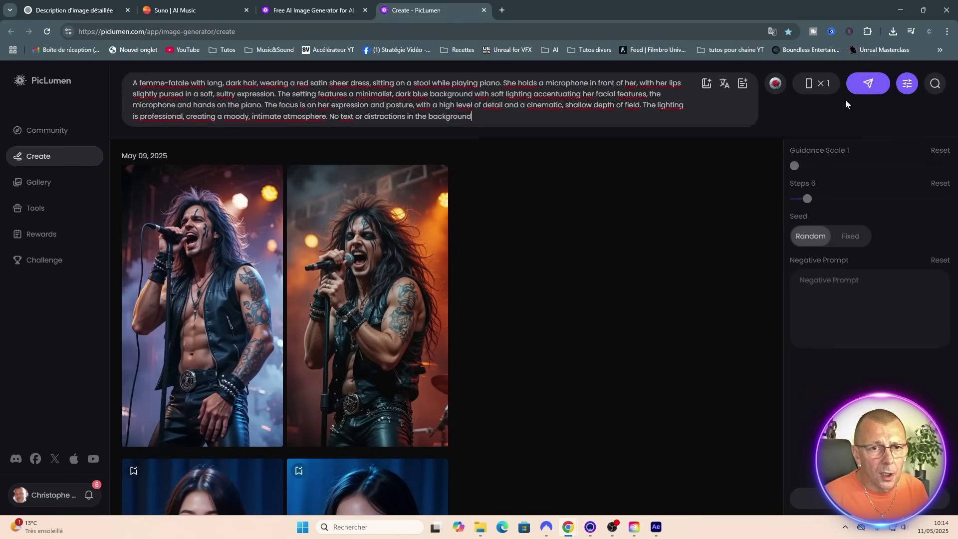
click(907, 83)
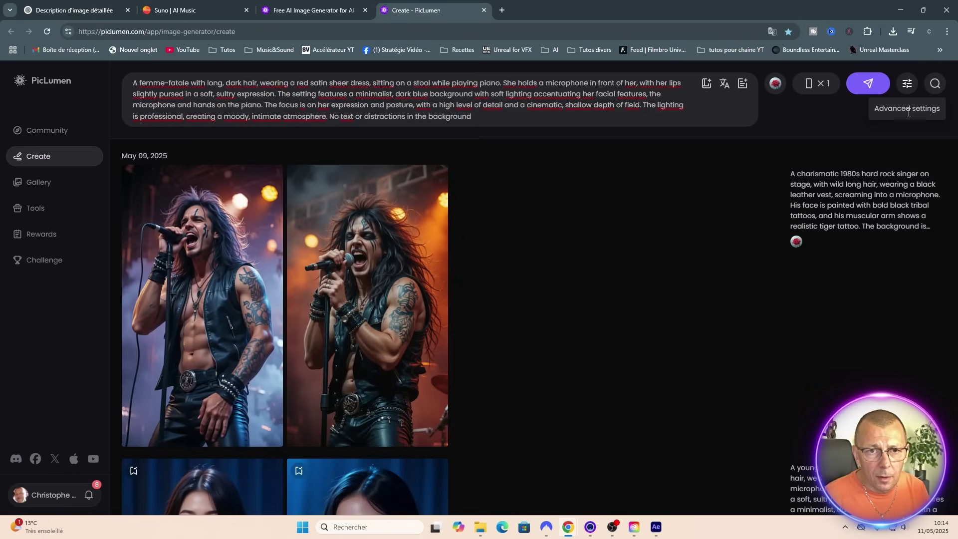
click(907, 85)
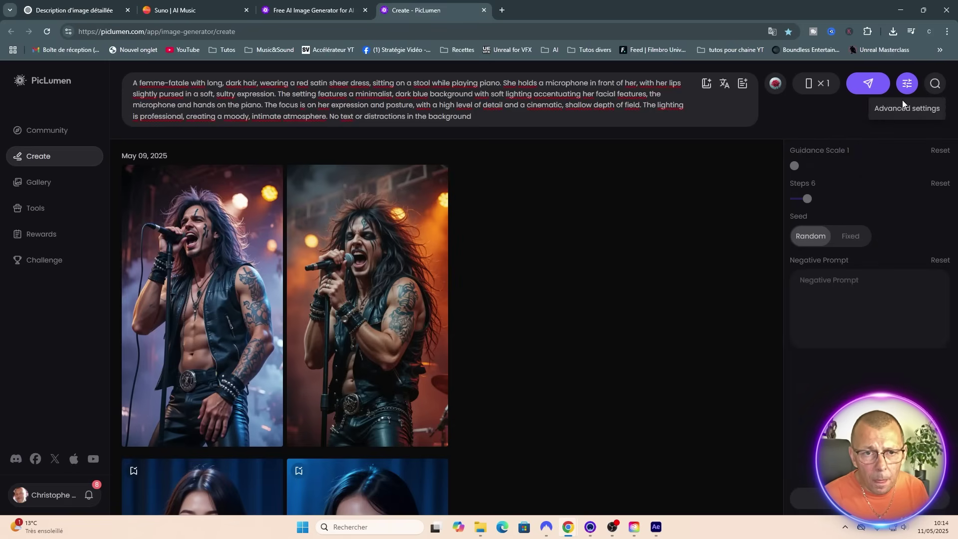
Step: Set the images per batch to 2 and generate the images
click(809, 85)
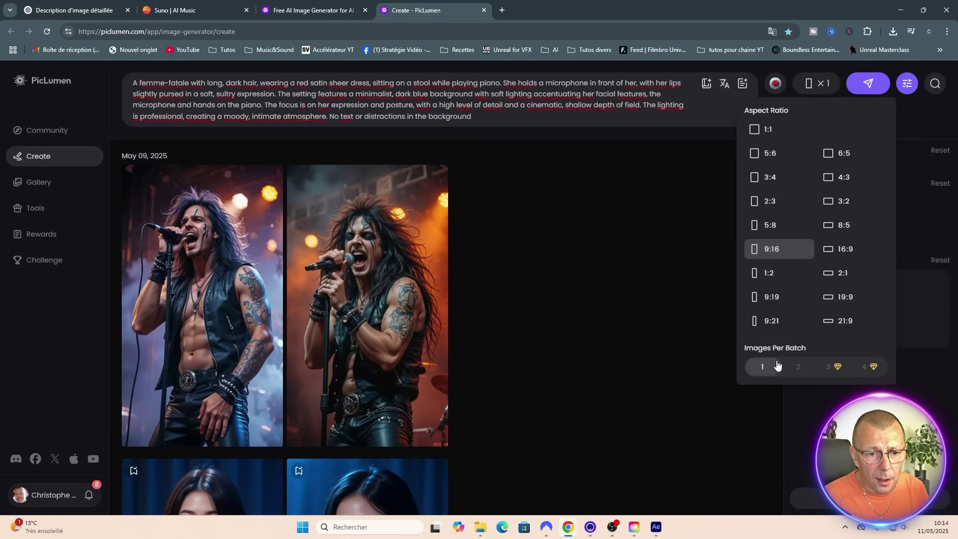
click(801, 369)
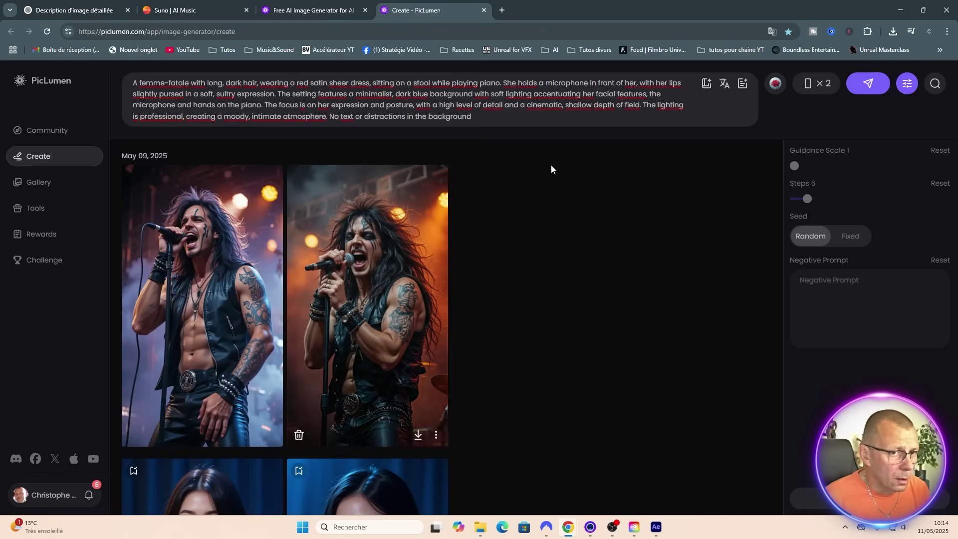
click(869, 84)
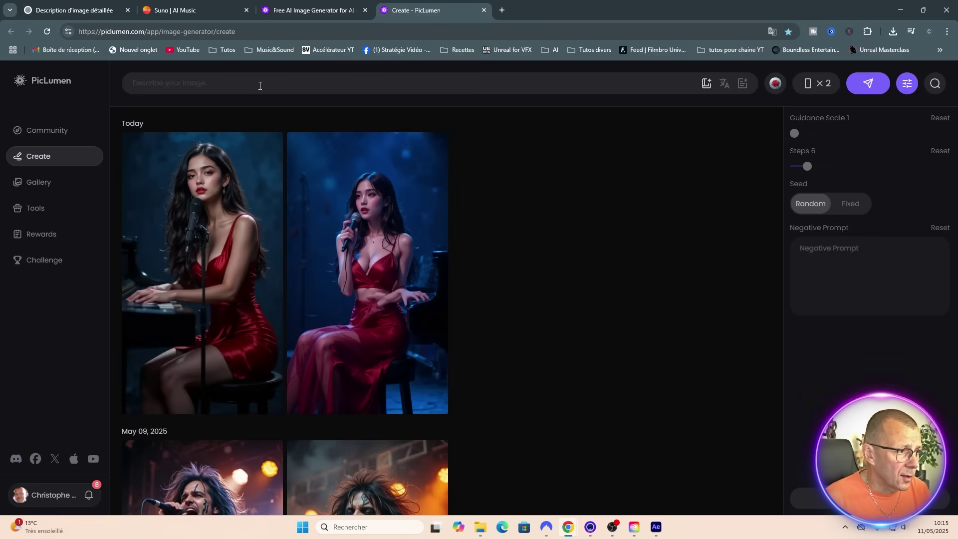
Step: Re-enter the femme-fatale prompt and remove the phrases "sitting on a stool while playing piano" and "in front of her"
text(A femme-fatale with long, dark hair wearing a red satin sheer dress, sitting on a stool while playing piano. She holds a microphone in front of her, with her lips slightly pursed in a soft, sultry expression. The setting features a minimalist, dark blue background with soft lighting accentuating her facial features, the microphone and hands on the piano. The focus is on her expression and posture, with a high level of detail and a cinematic, shallow depth of field. The lighting is professional, creating a moody, intimate atmosphere. No text or distractions in the background)
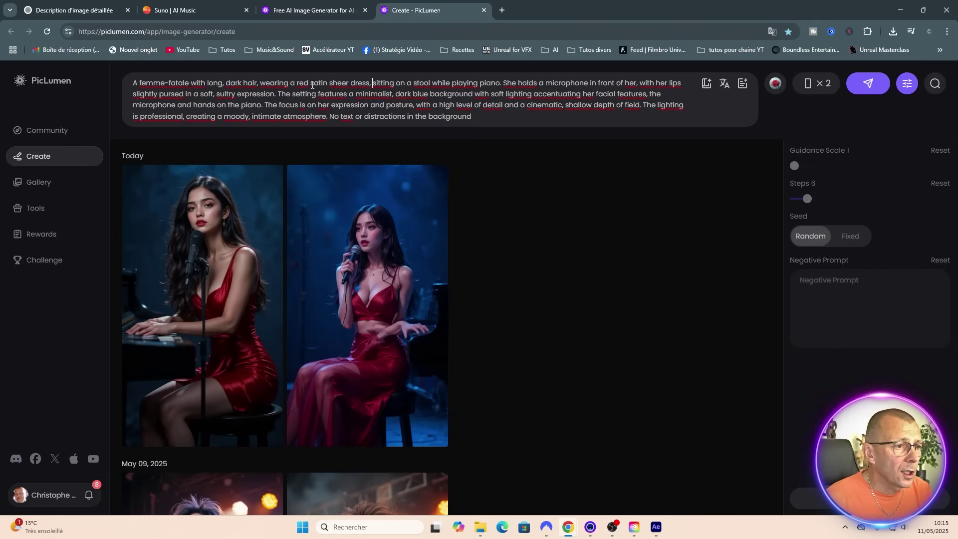
drag(372, 84, 499, 81)
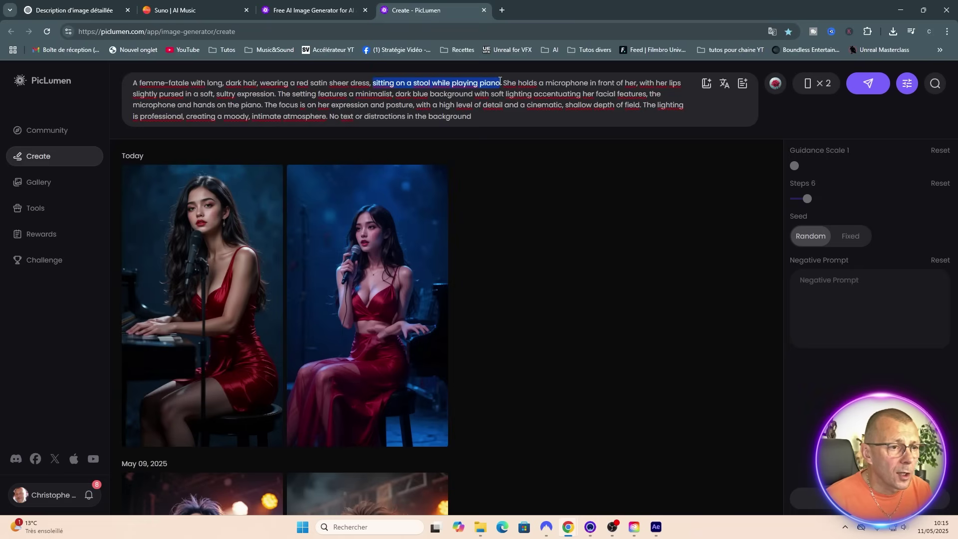
key(BackSpace)
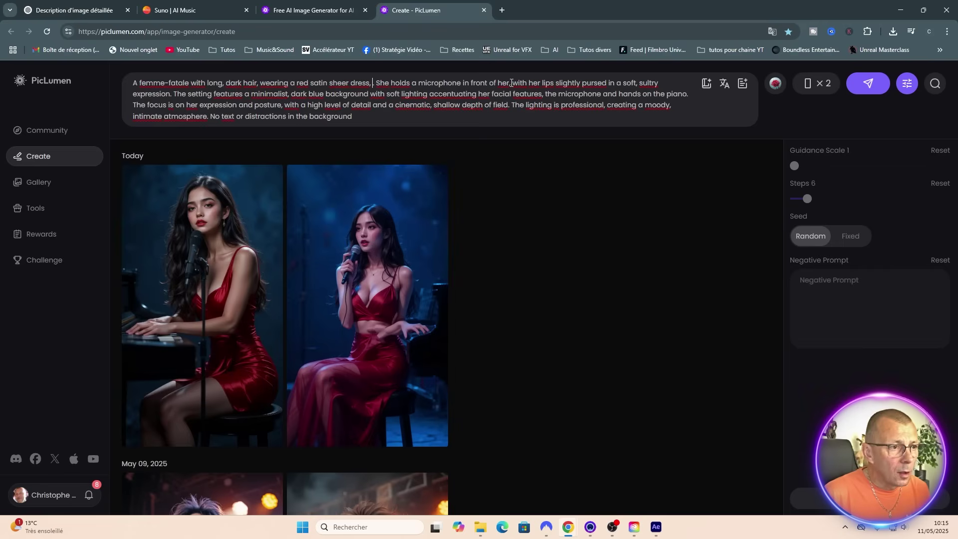
key(Delete)
key(Delete)
key(Delete)
text(h)
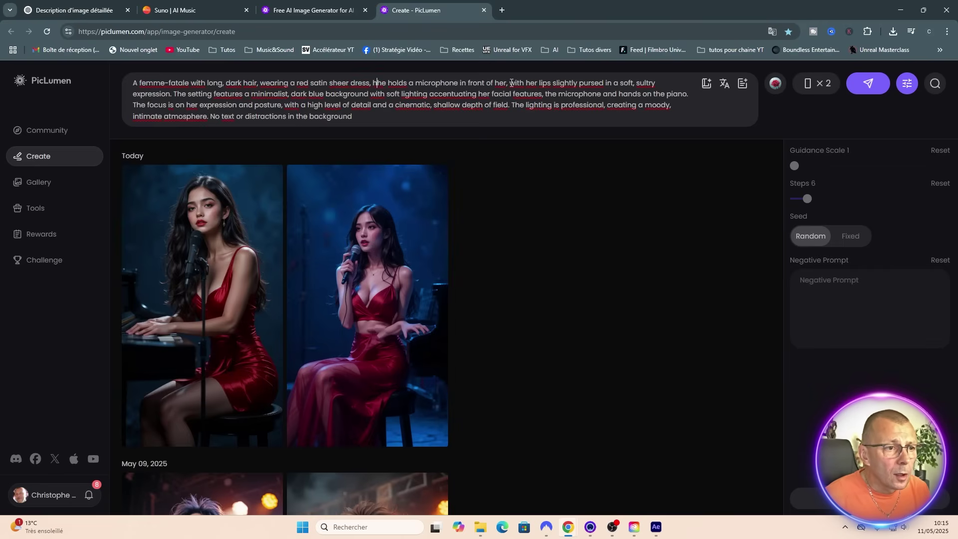
drag(460, 85, 508, 82)
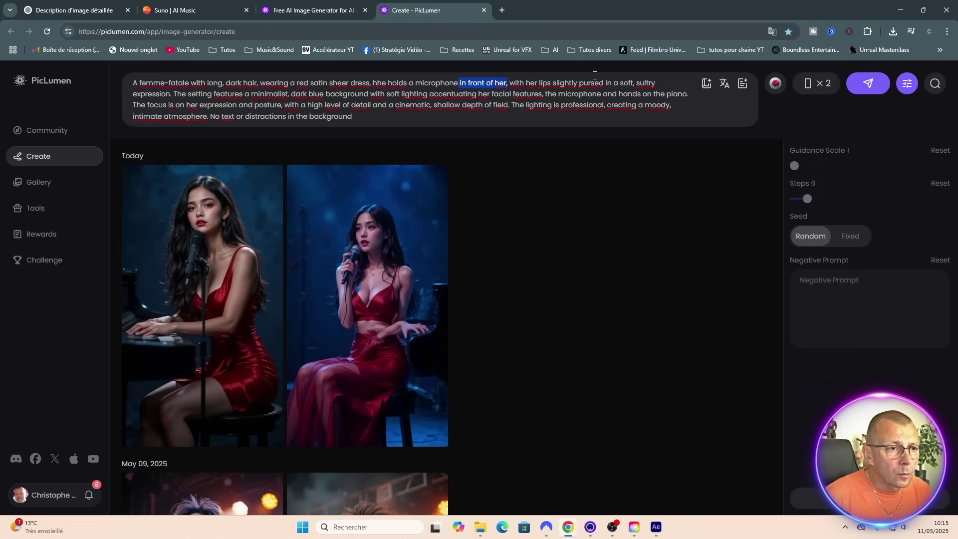
key(Delete)
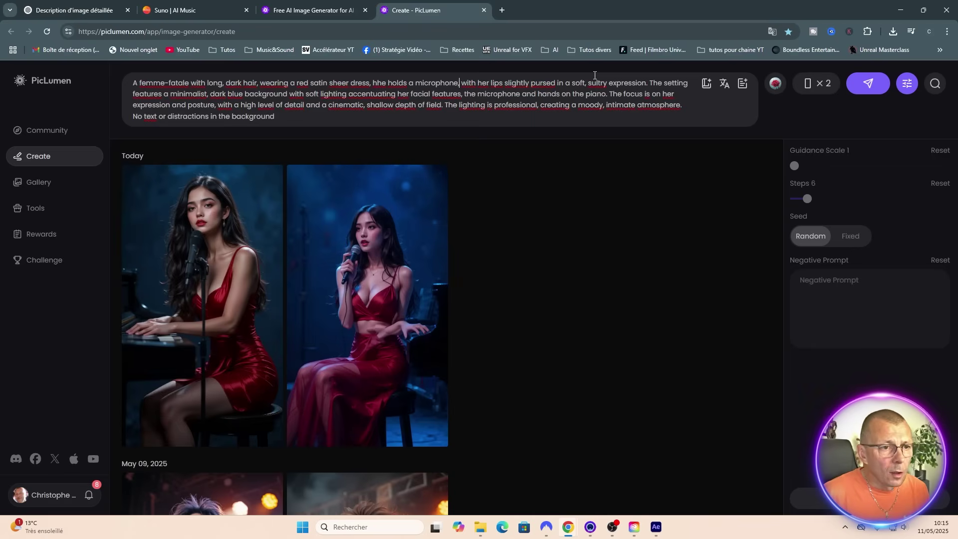
Step: Generate images from the shortened prompt and compare them with the previous pair
click(868, 83)
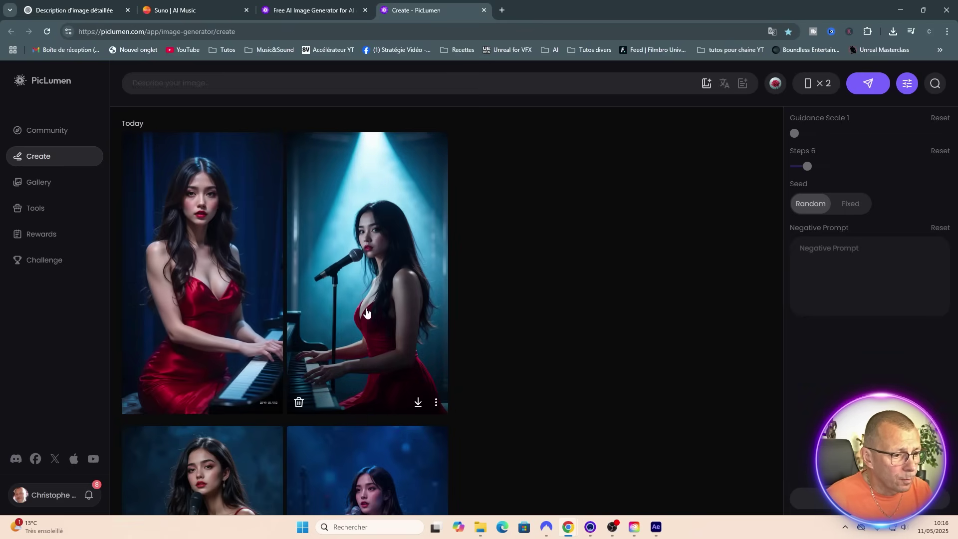
scroll(358, 309, down, 4)
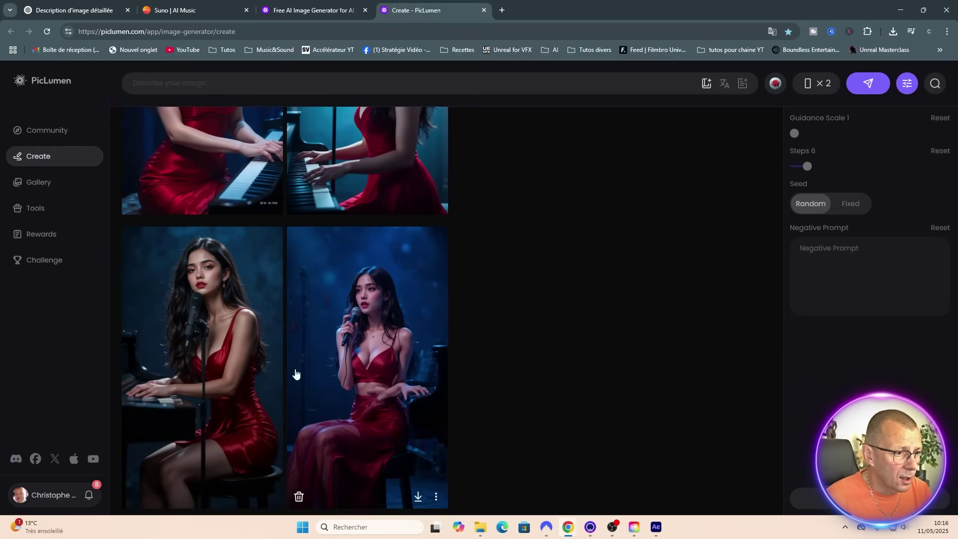
scroll(307, 346, up, 4)
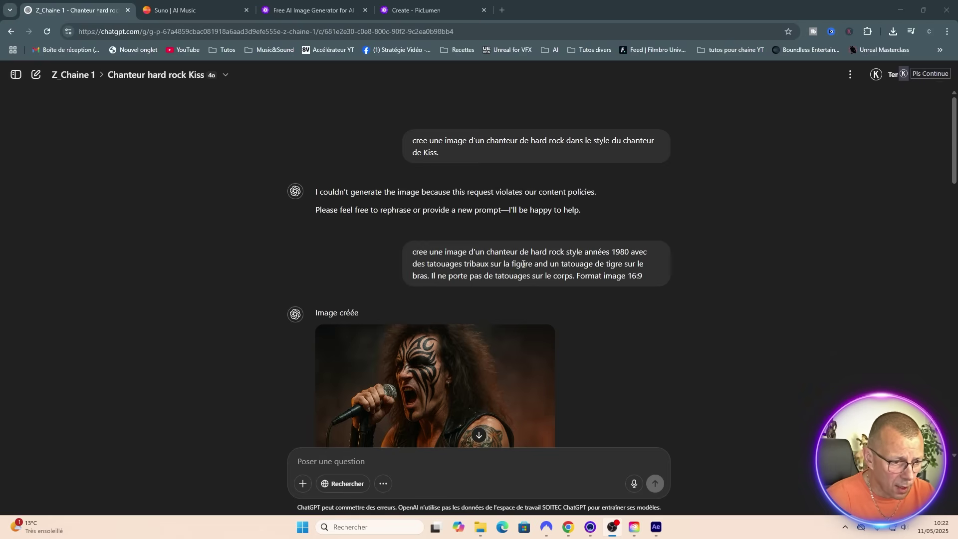
Step: Review the hard rock singer conversation in ChatGPT, examining the 16:9 image requests, the variations, the top view and the open-eyes version
scroll(577, 272, down, 3)
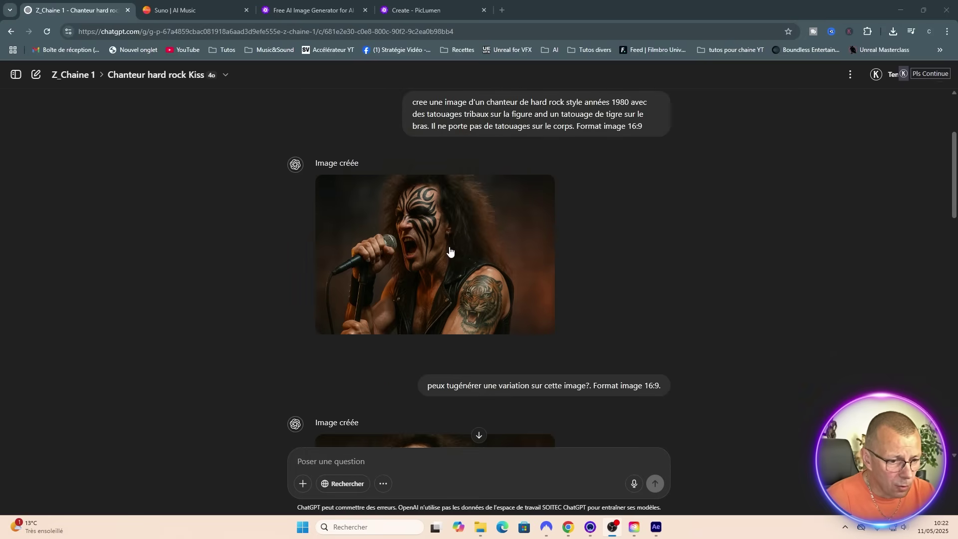
scroll(449, 251, down, 3)
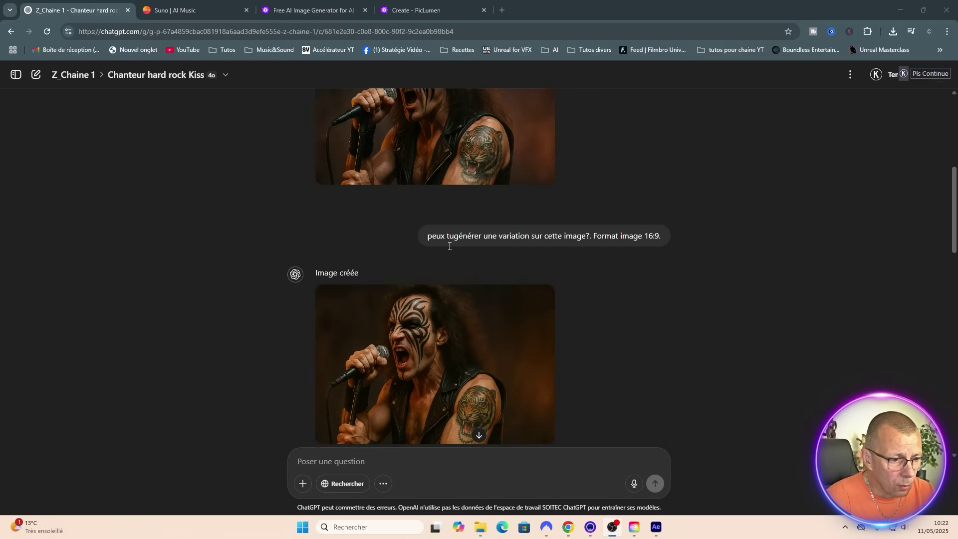
scroll(450, 246, down, 2)
scroll(446, 239, down, 2)
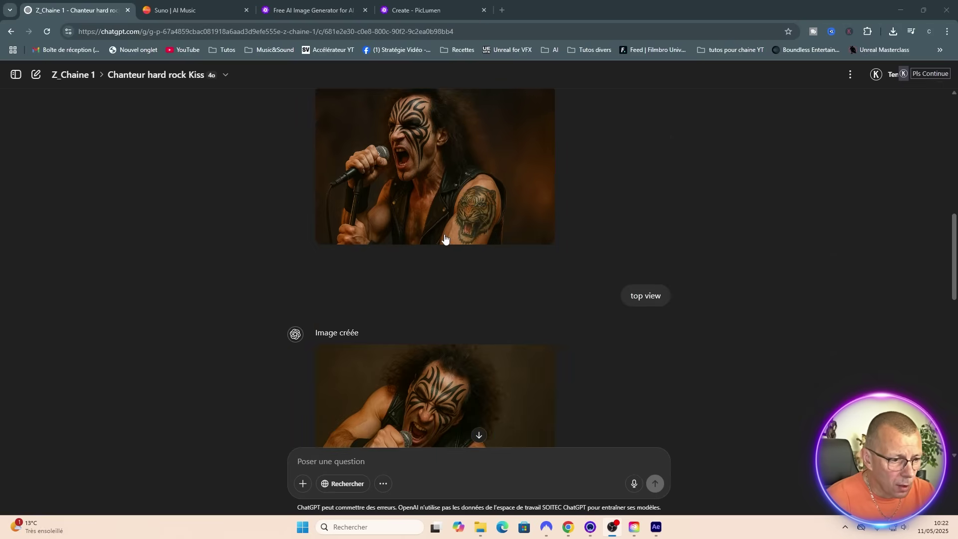
scroll(445, 240, down, 2)
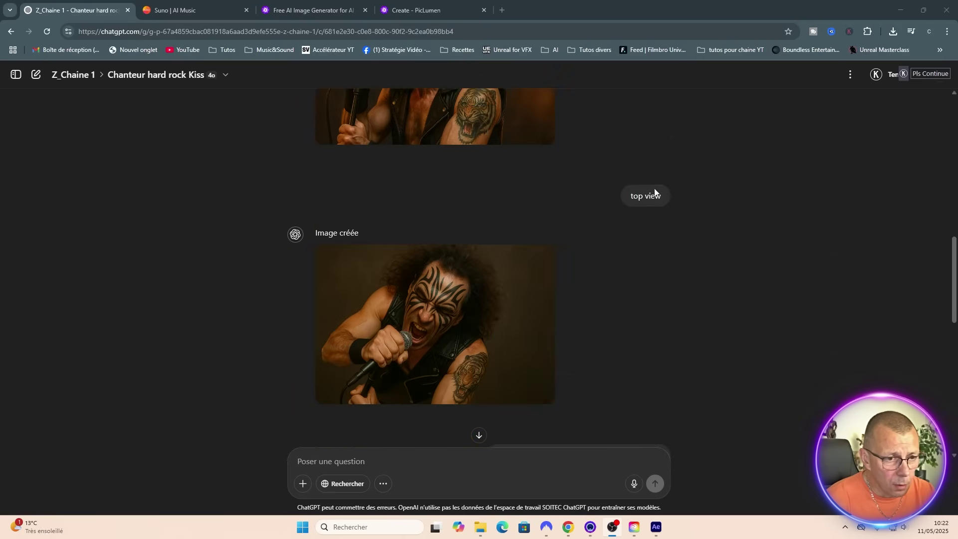
scroll(455, 232, down, 4)
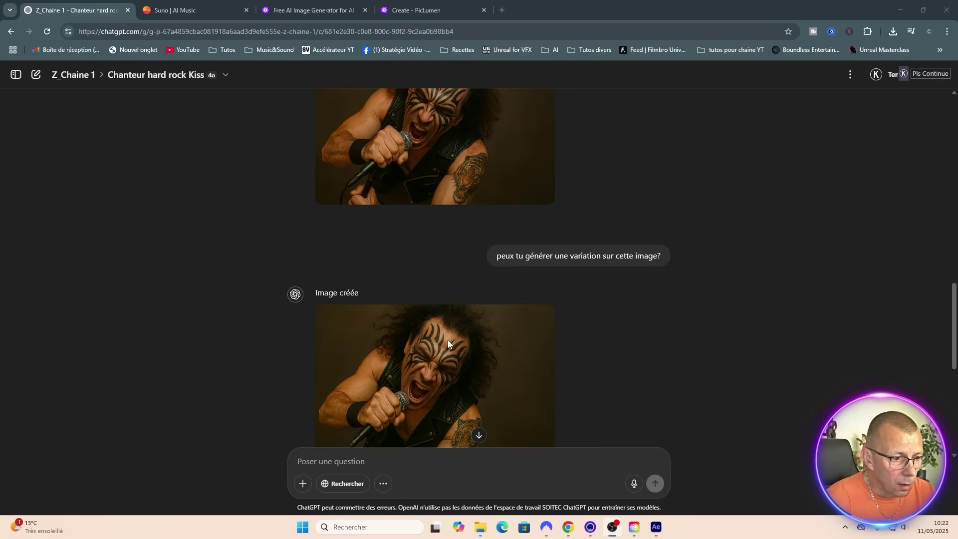
scroll(447, 339, down, 7)
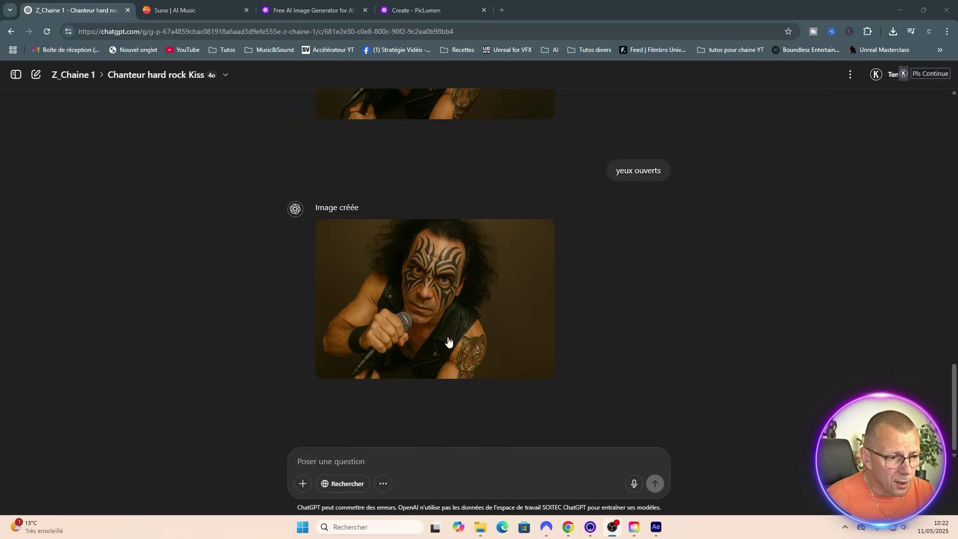
scroll(447, 339, up, 7)
scroll(448, 340, up, 2)
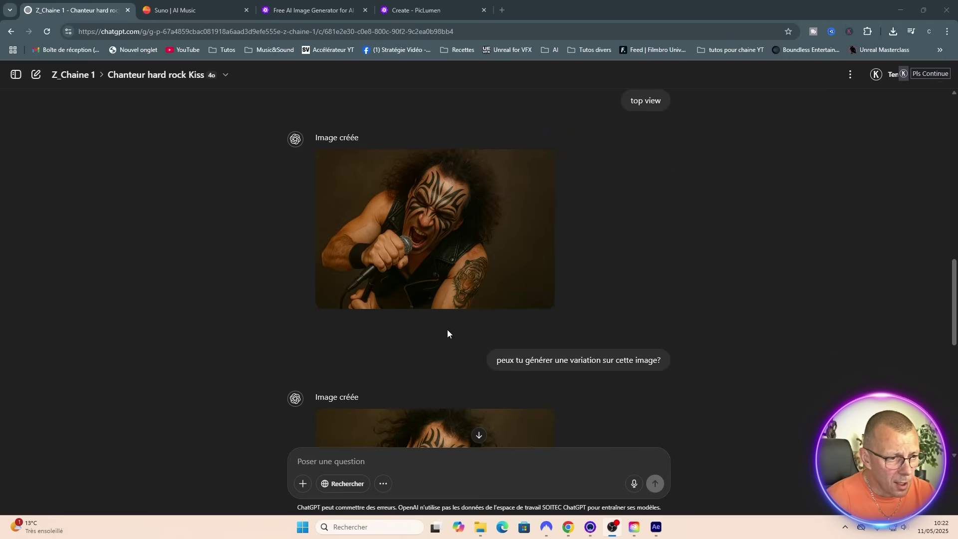
scroll(446, 326, up, 4)
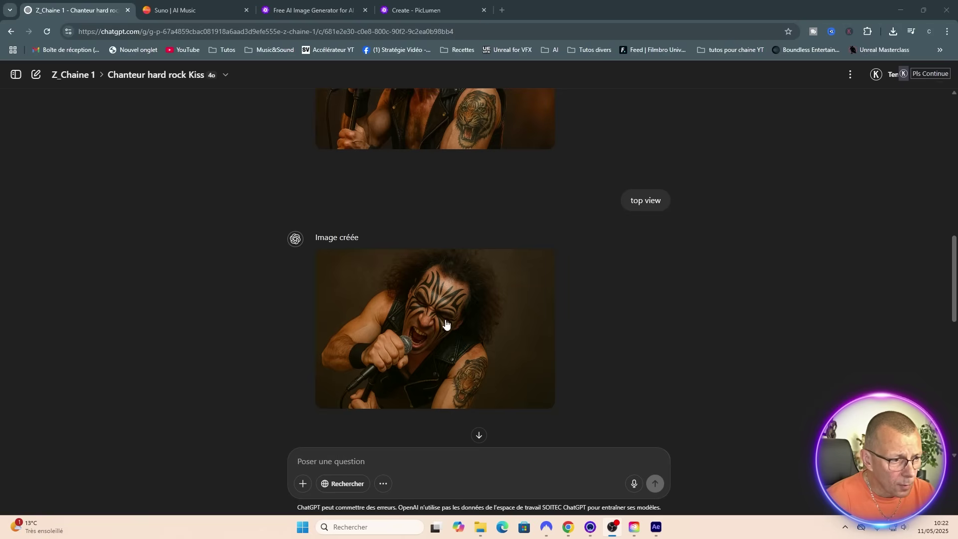
scroll(446, 321, up, 3)
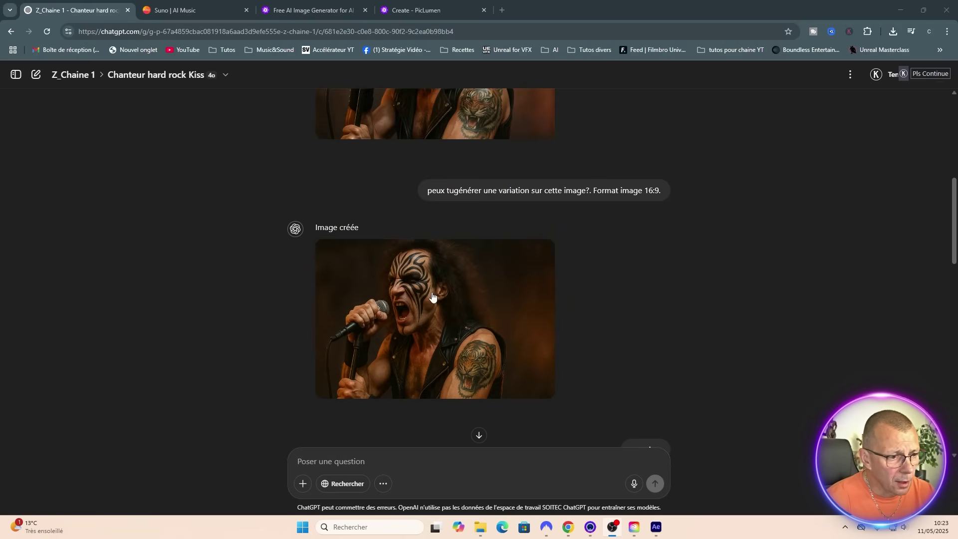
scroll(432, 299, up, 2)
scroll(432, 296, up, 3)
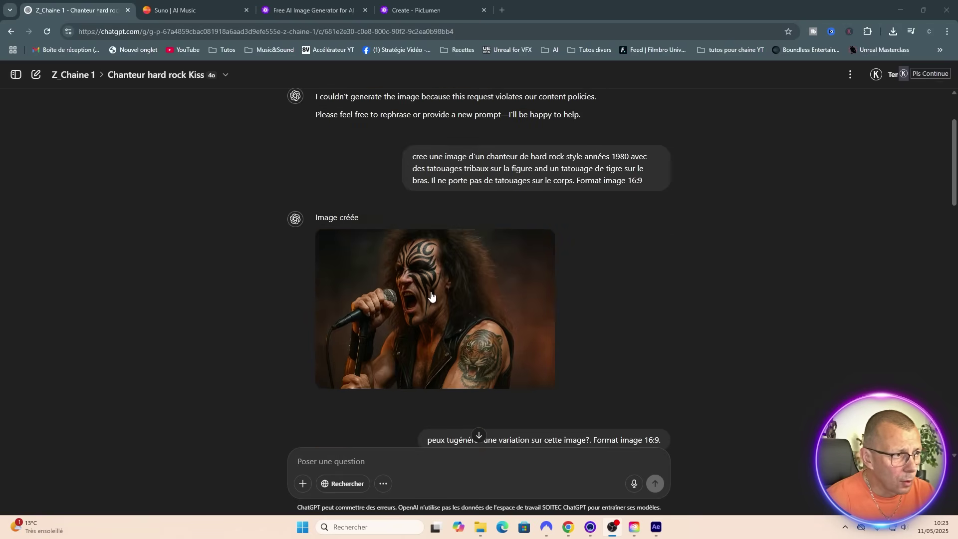
Step: Switch to PicLumen and look over the generated images of the singer in red
click(427, 10)
mouse_move(257, 274)
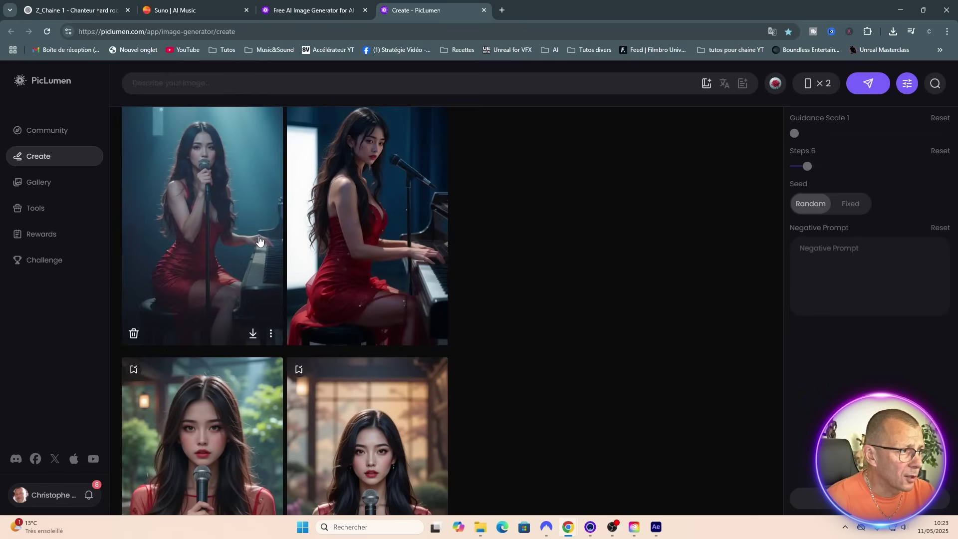
key(ctrl+1)
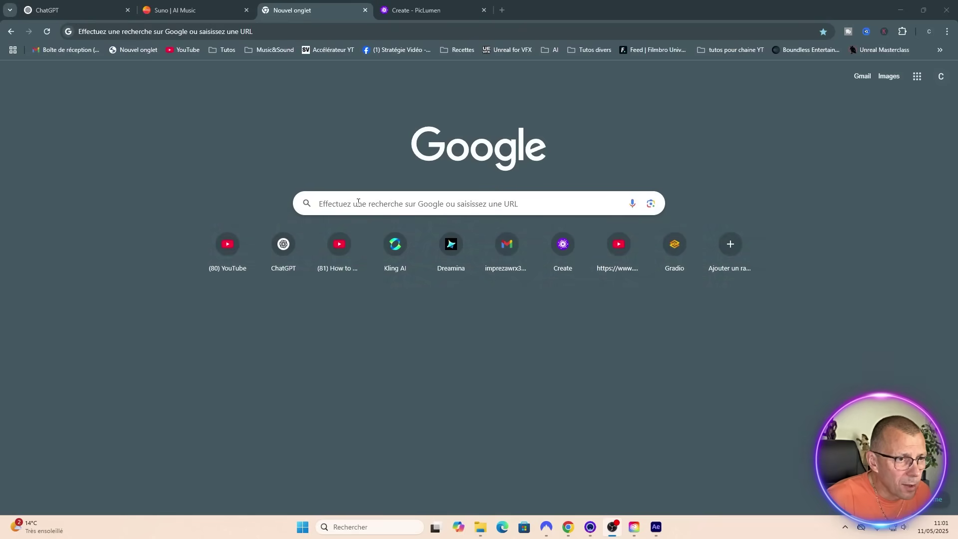
Step: Search Google for "dreamina" and open the Dreamina AI site from the results
click(358, 202)
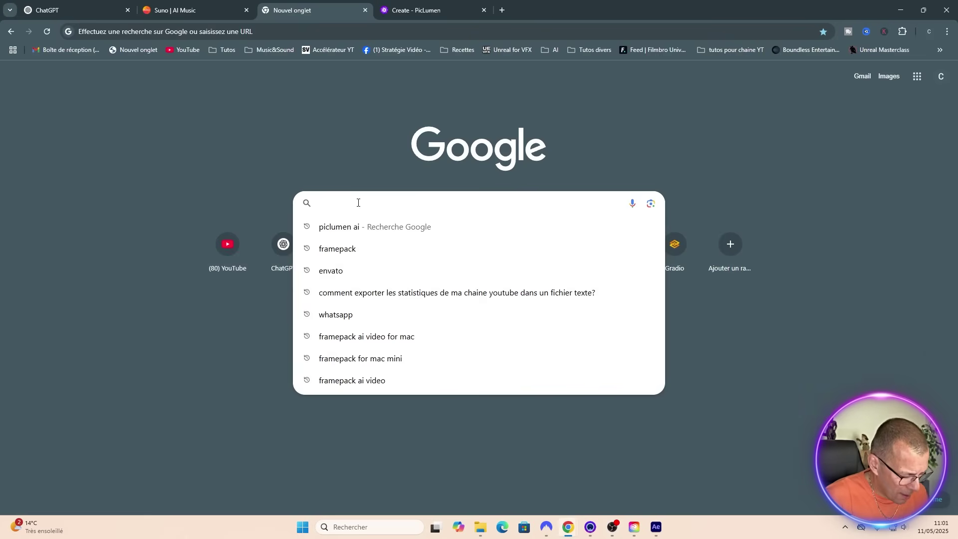
text(dream)
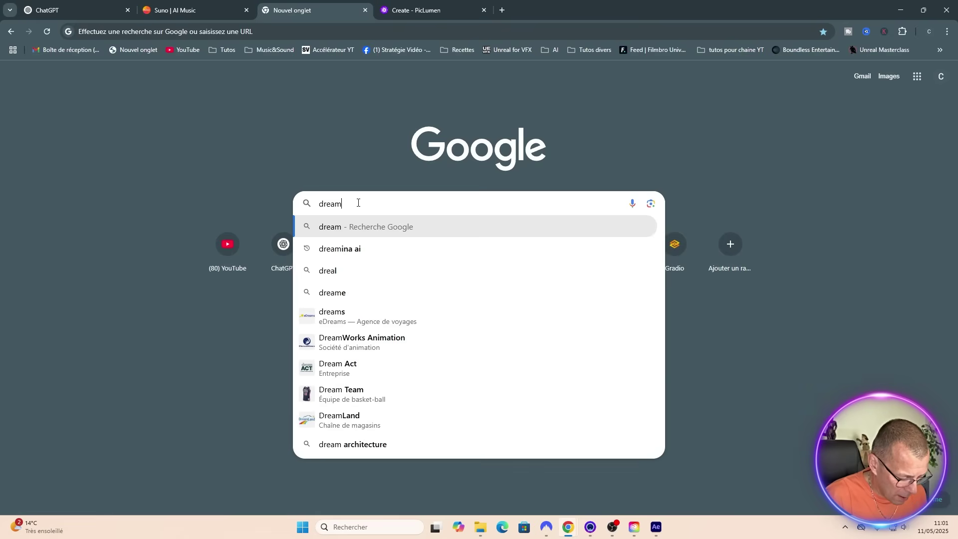
text(ina)
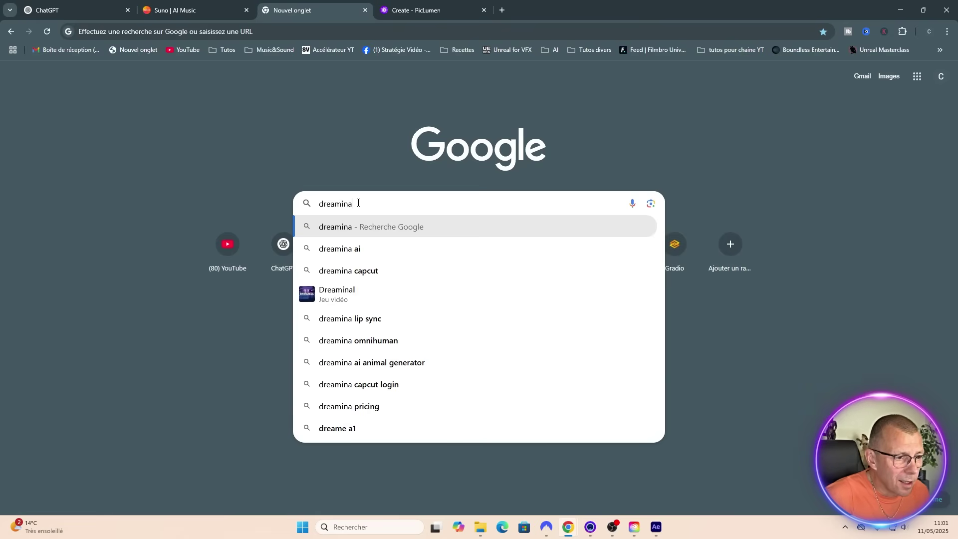
key(Return)
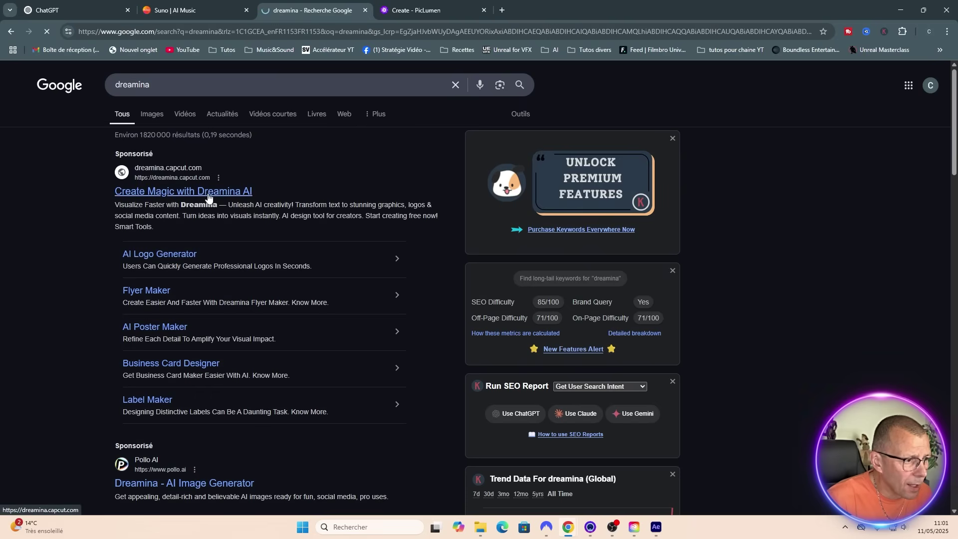
click(209, 197)
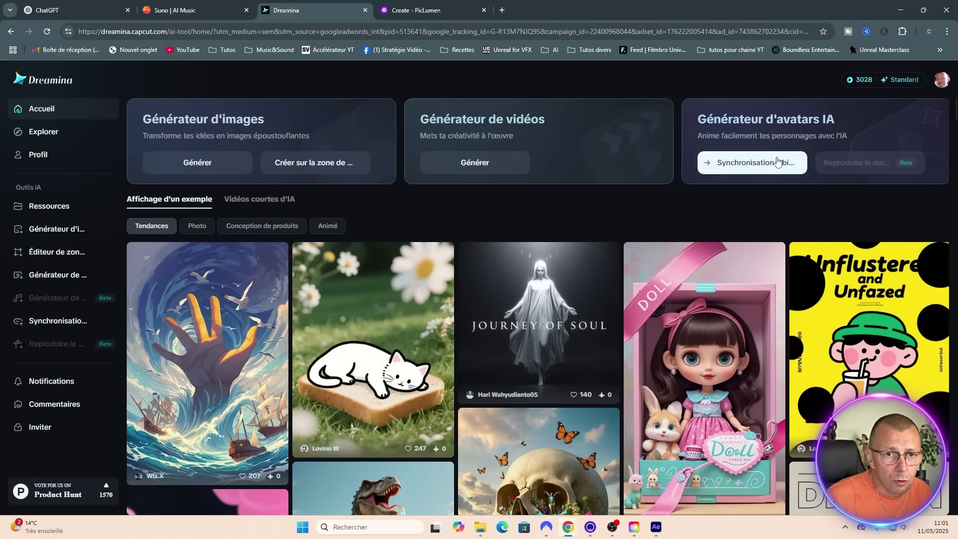
Step: Check the Dreamina credit balance and its usage history
click(859, 80)
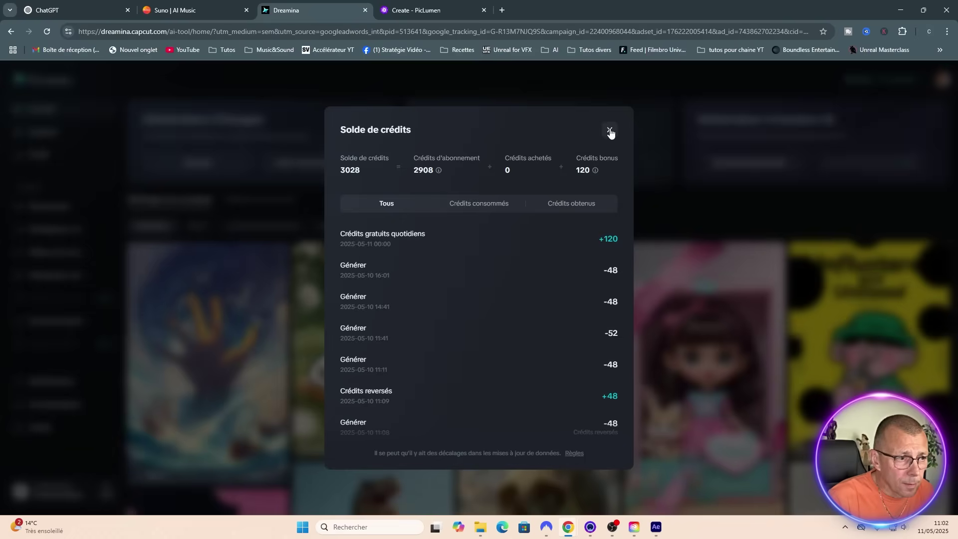
click(609, 129)
mouse_move(513, 258)
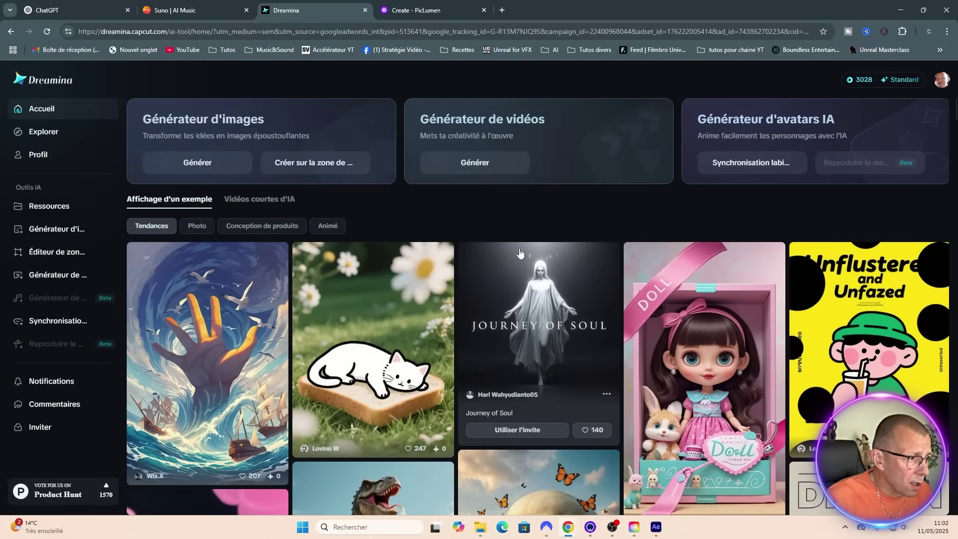
Step: Open Dreamina's AI avatar generator and set its lip sync to use an uploaded audio file
click(477, 164)
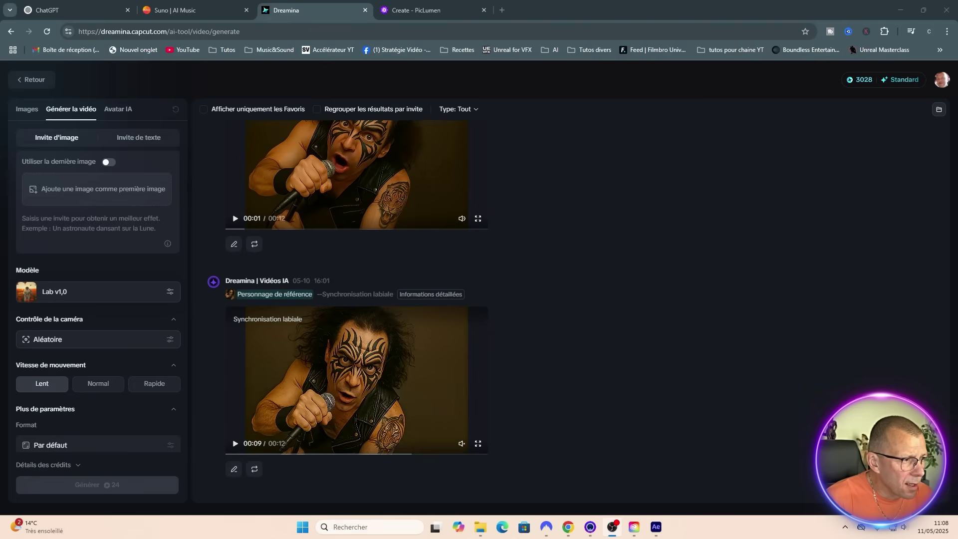
click(122, 109)
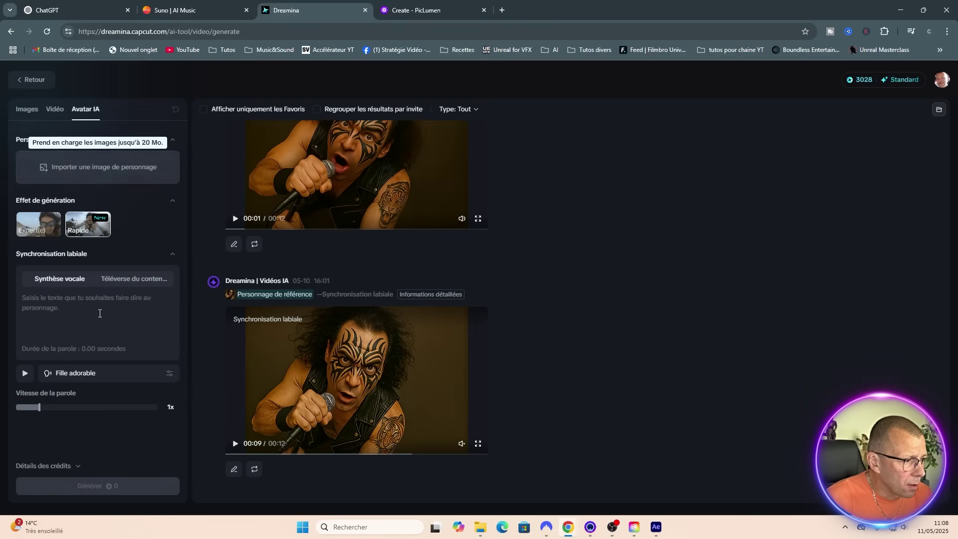
click(133, 282)
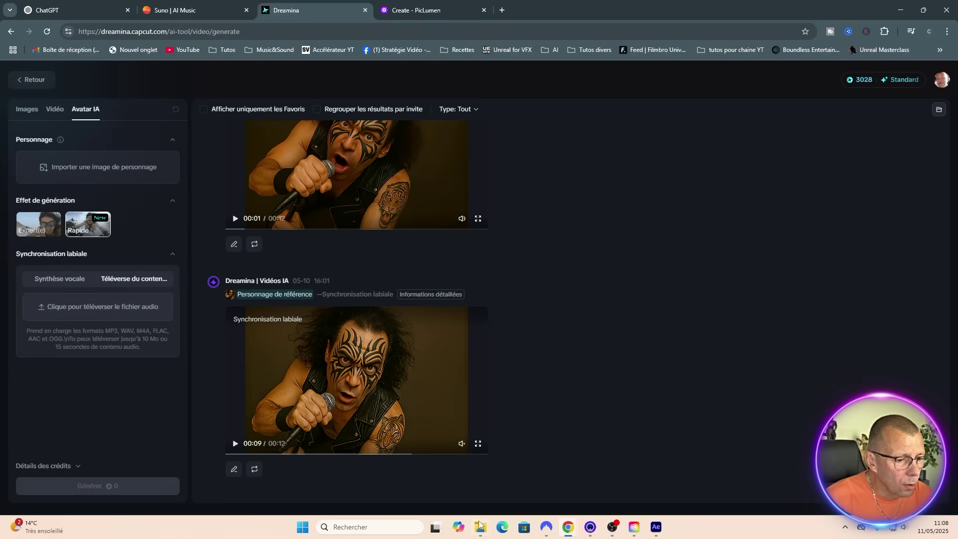
Step: Import piclumen-1746794841296.png from the Footages folder as the avatar's character image
mouse_move(482, 528)
click(522, 484)
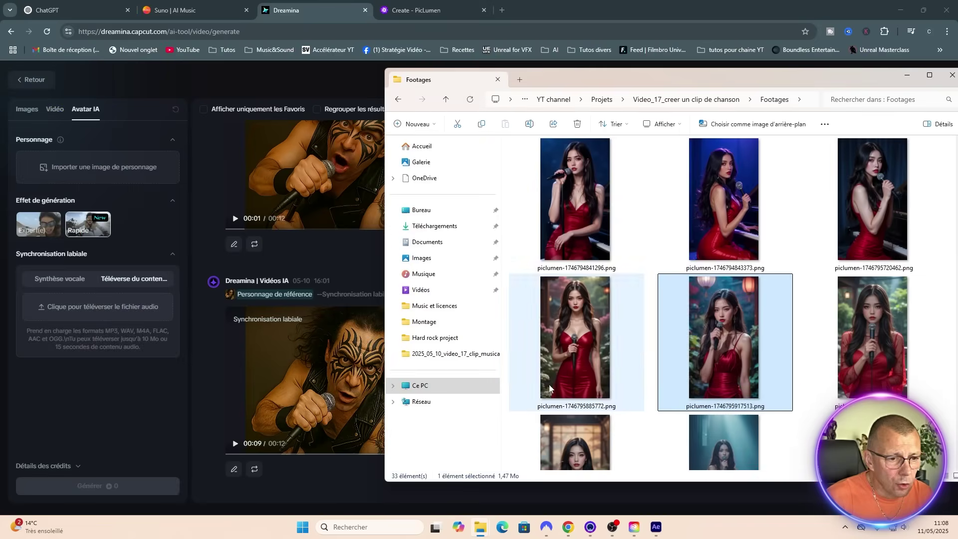
drag(577, 196, 120, 182)
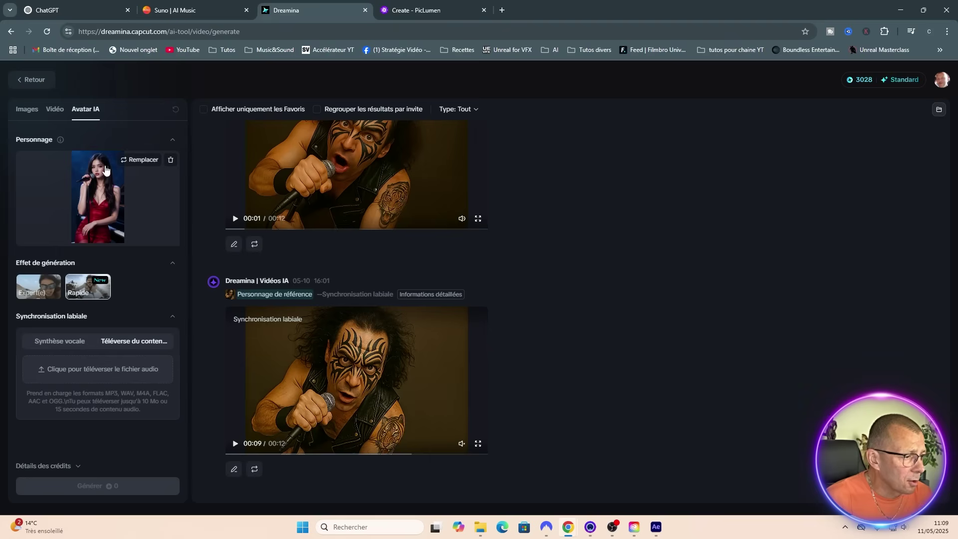
Step: Upload Carry me home_2.mp3 from the Music et licences folder as the lip-sync audio
click(83, 375)
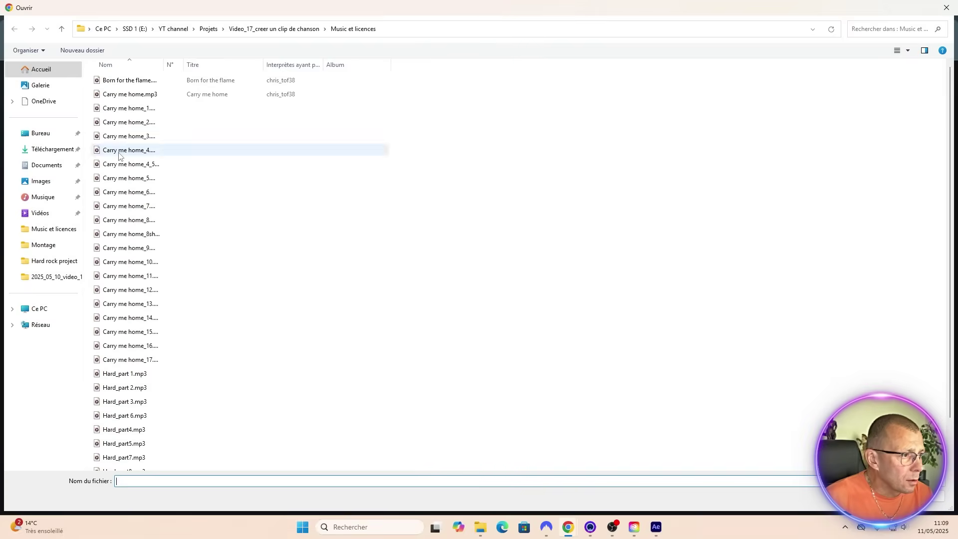
click(121, 122)
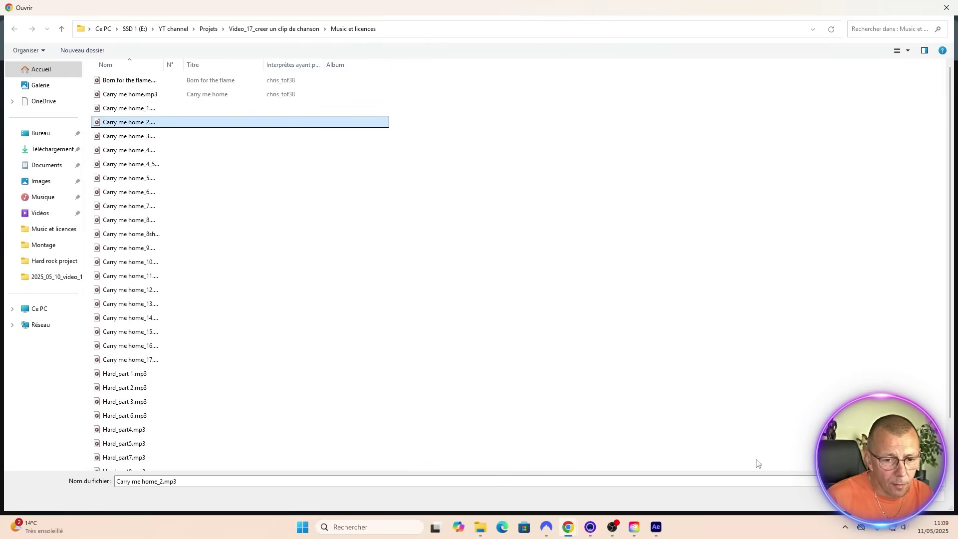
click(868, 497)
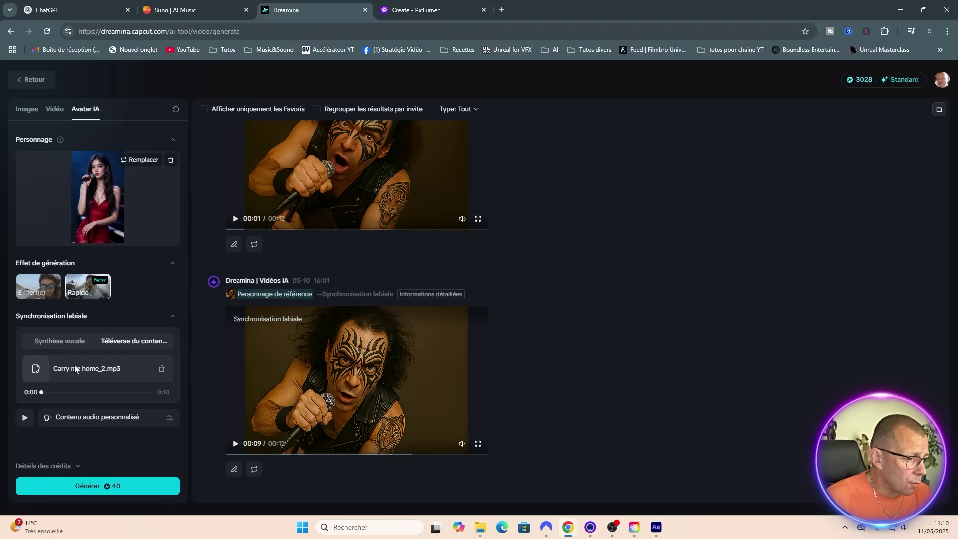
Step: Generate the lip-sync video of the singer in red, view it enlarged and download it
click(89, 487)
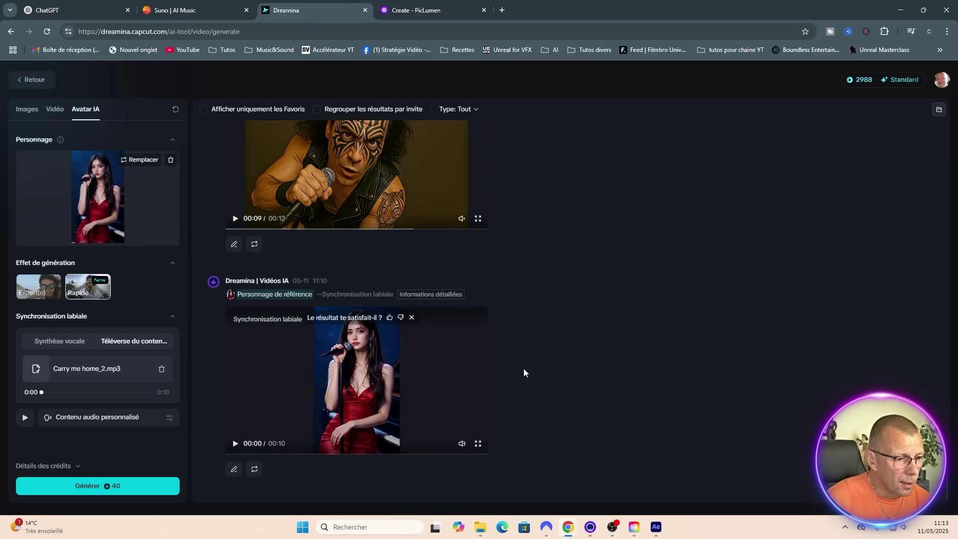
click(368, 385)
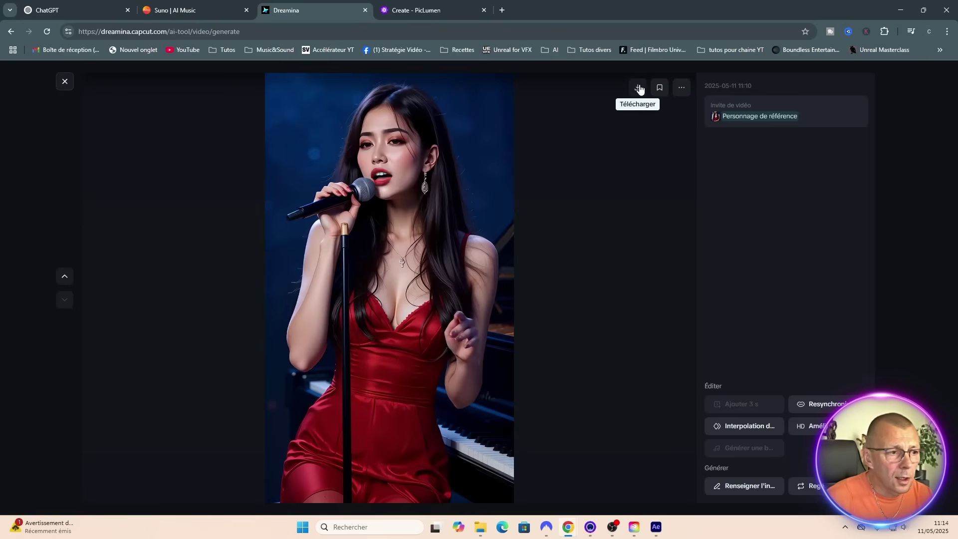
click(638, 88)
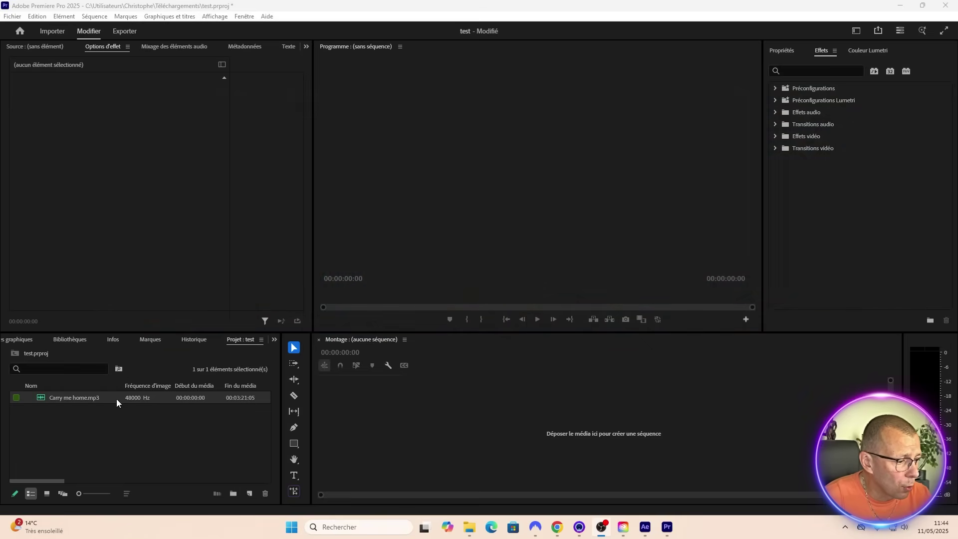
Step: In Premiere Pro, create a sequence from Carry me home.mp3 and move the playhead to 00:00:14:00
drag(70, 399, 375, 416)
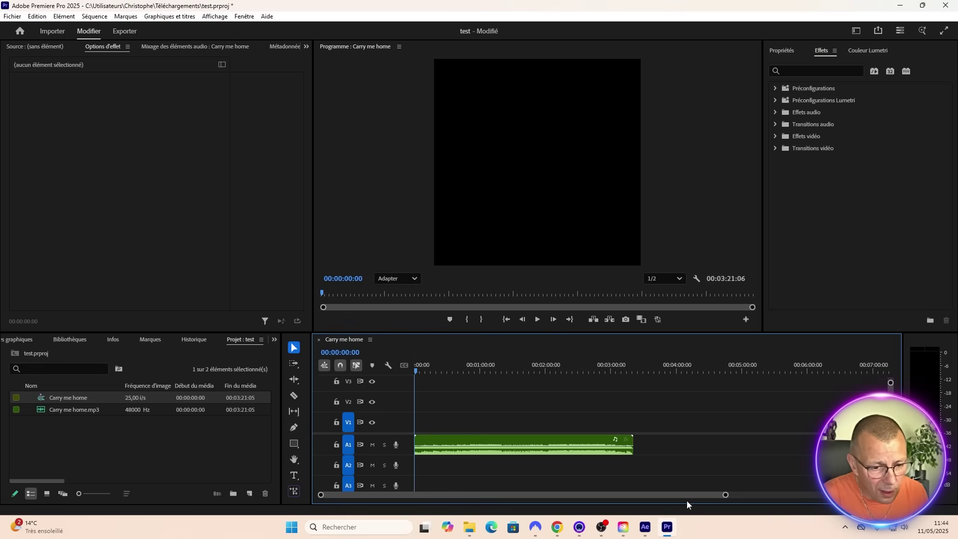
drag(725, 495, 539, 495)
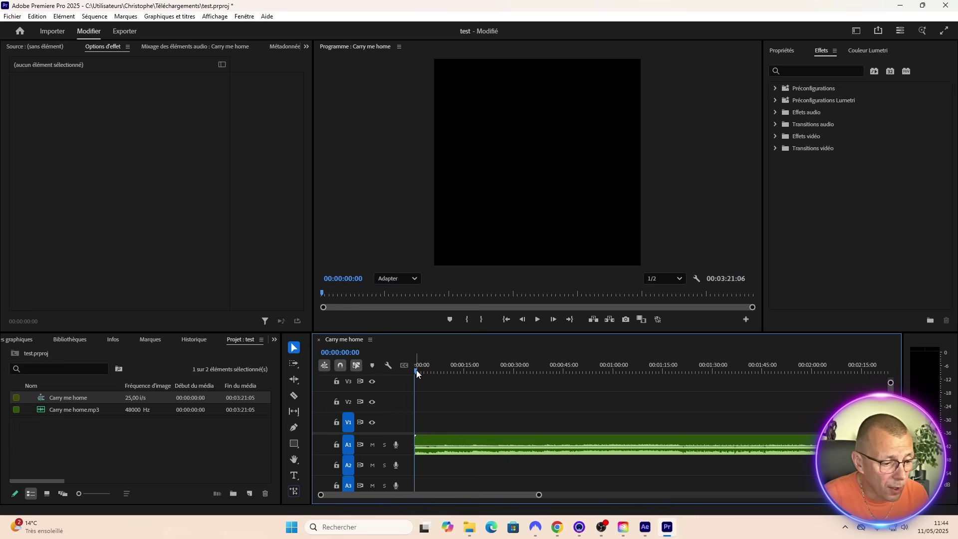
drag(416, 370, 426, 373)
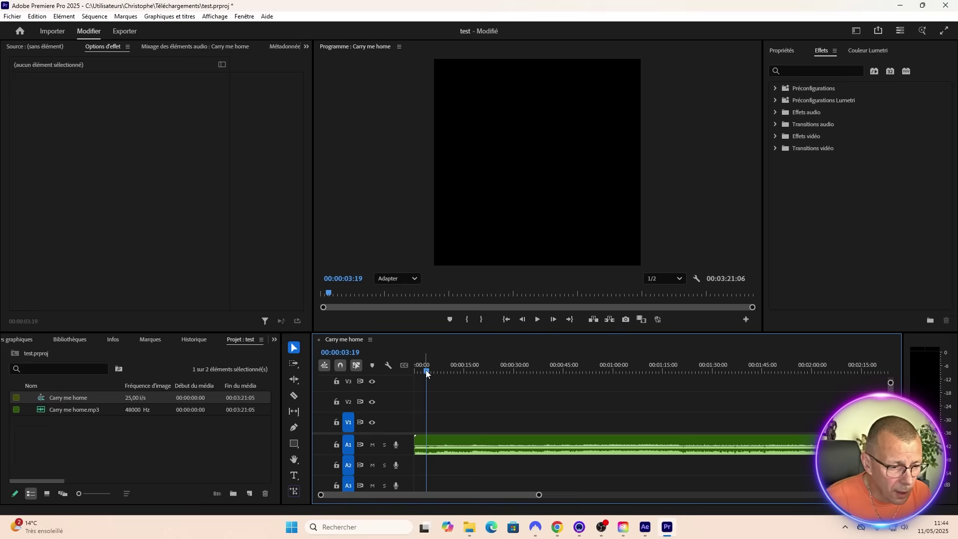
drag(427, 373, 460, 375)
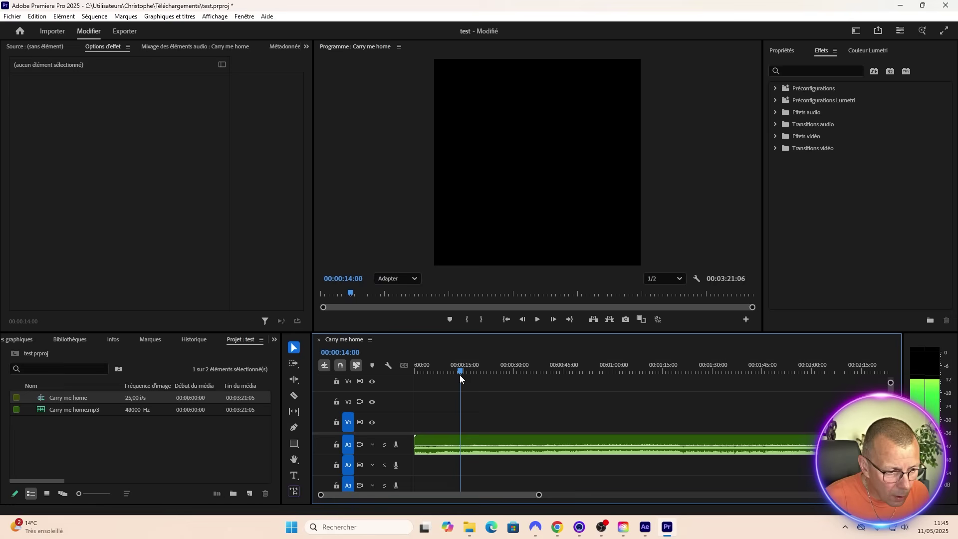
Step: Split the song clip on track A1 at the playhead and mark the sequence's out point there
key(c)
click(460, 445)
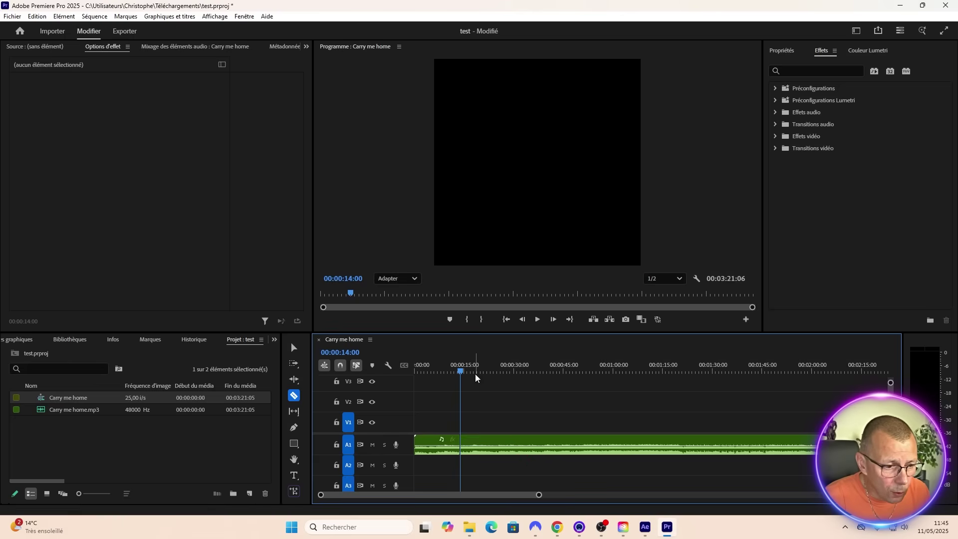
key(v)
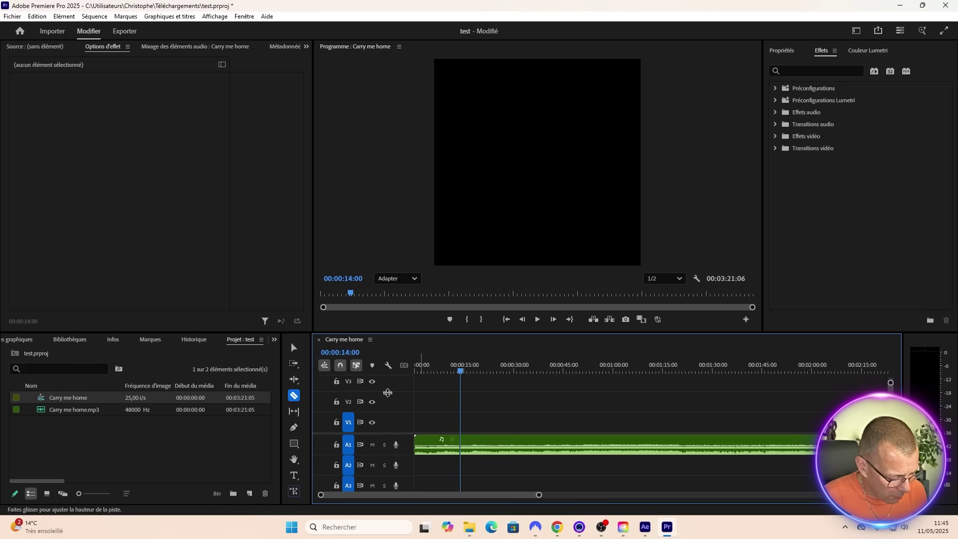
click(481, 319)
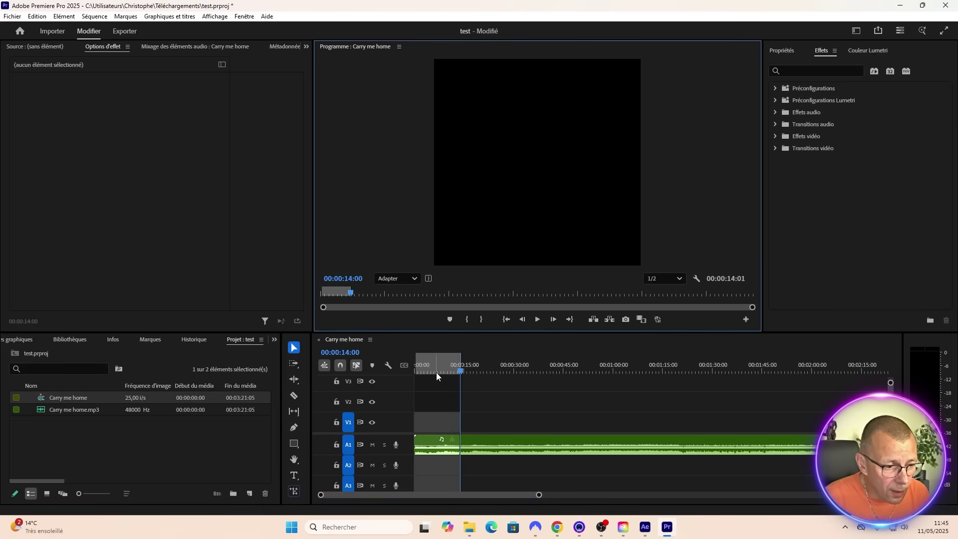
Step: Open the export settings for the marked range and set the format to MP3
click(128, 33)
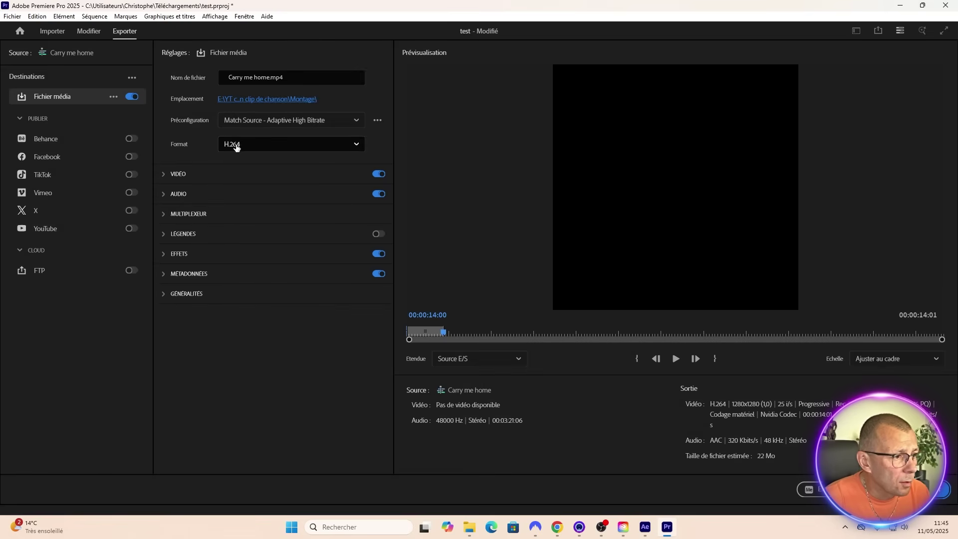
click(237, 145)
scroll(262, 267, down, 1)
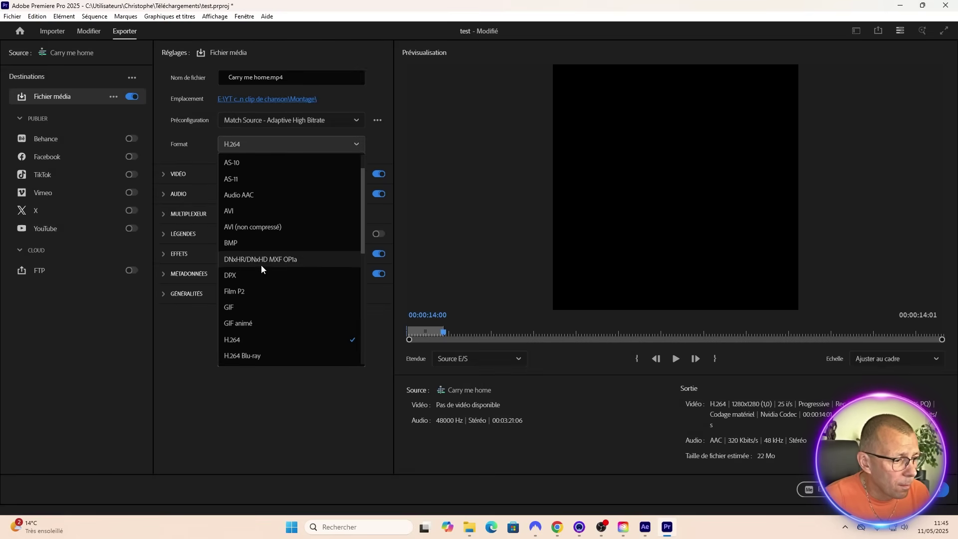
scroll(250, 299, down, 2)
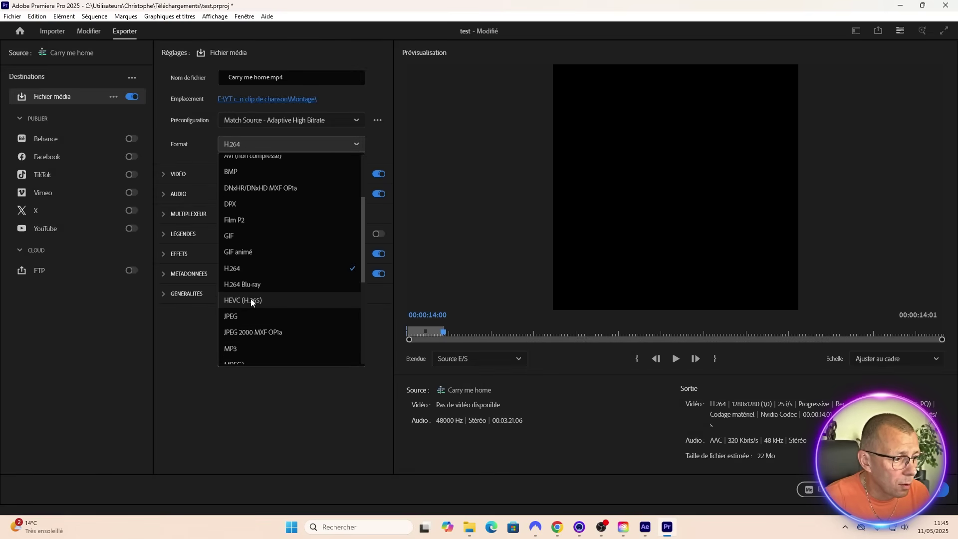
key(Escape)
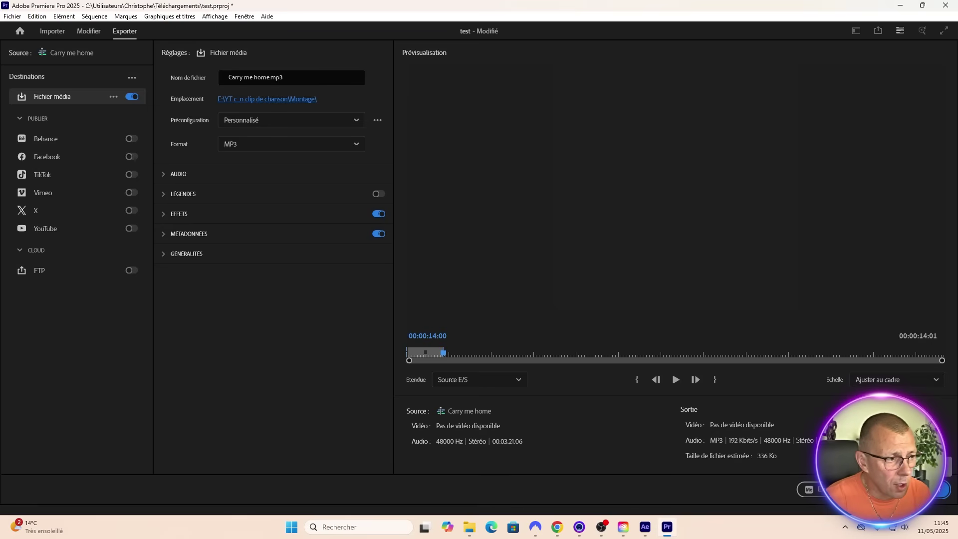
Step: Name the export file Carry me home_part1.mp3
click(269, 78)
text(_part)
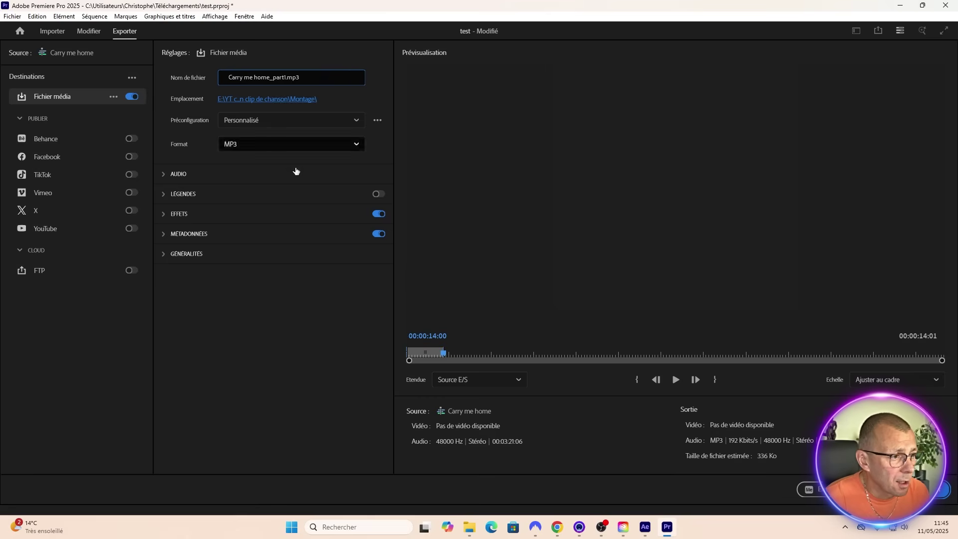
text(1)
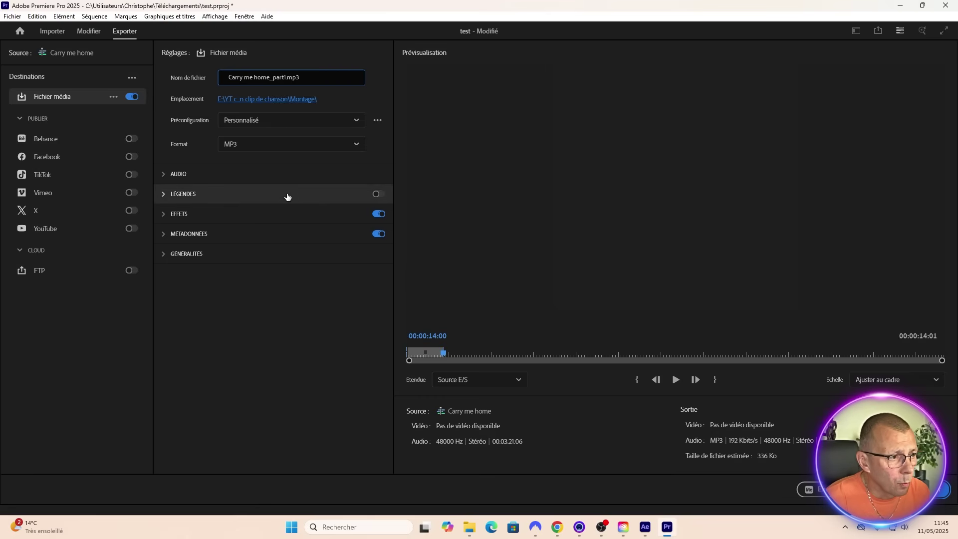